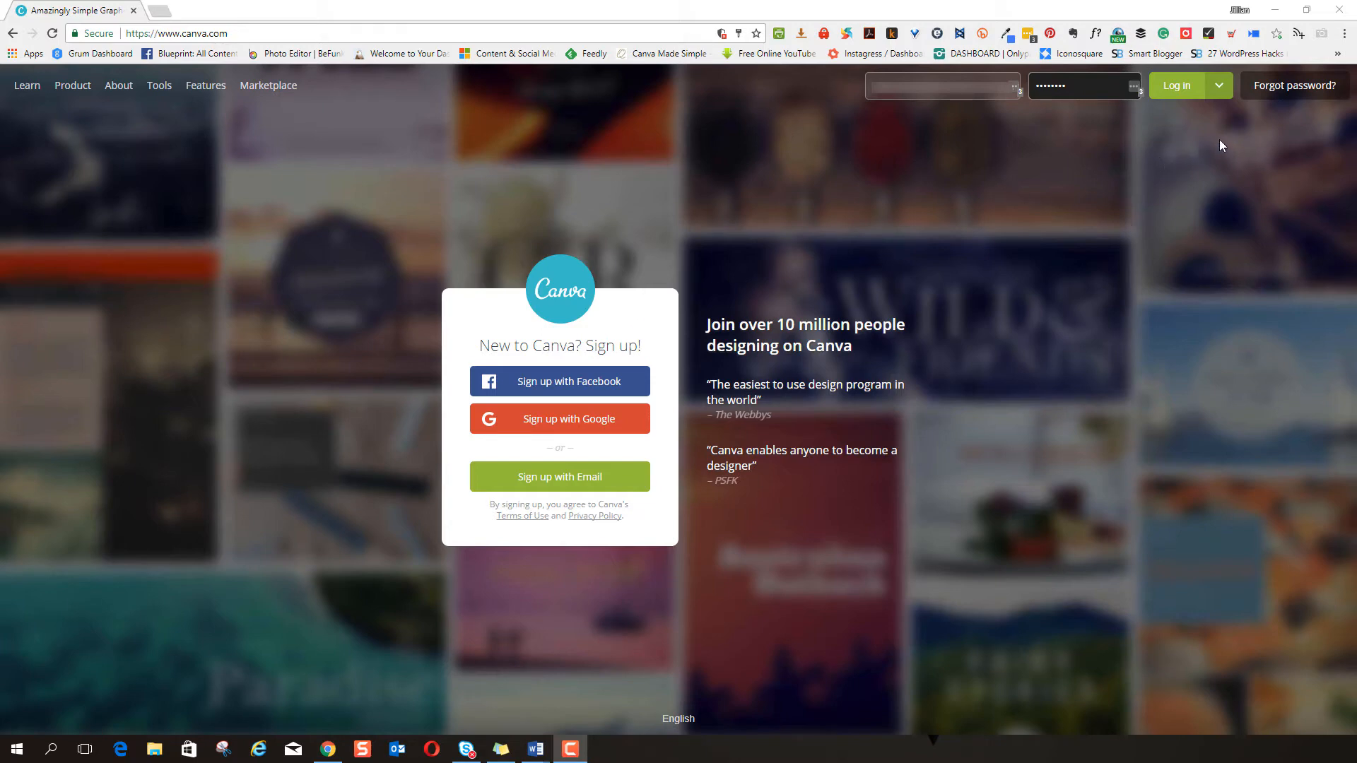
- Log in to the account with the prefilled credentials and show the full range of design types
click(1177, 85)
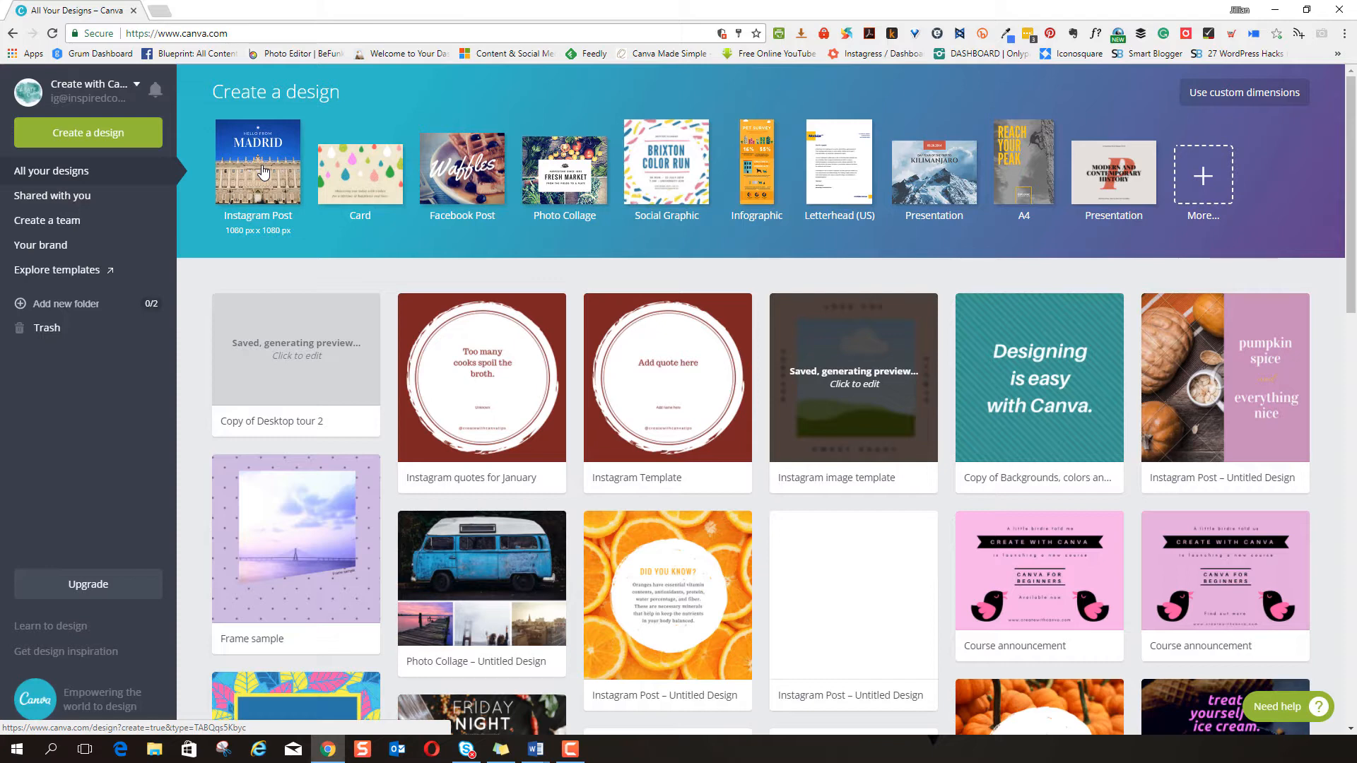
click(1204, 177)
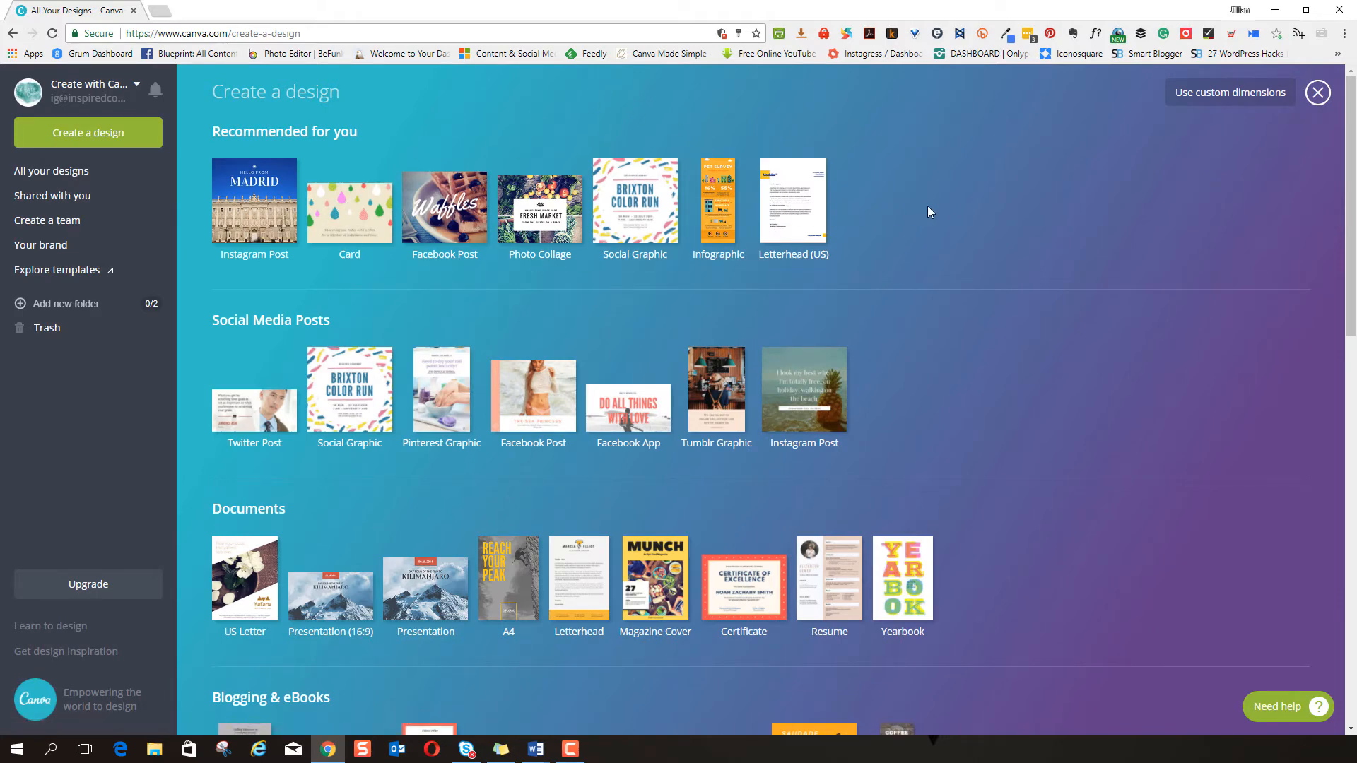
- Examine the available design types, from social media posts and documents through marketing materials and headers to events and ads
scroll(912, 326, down, 2)
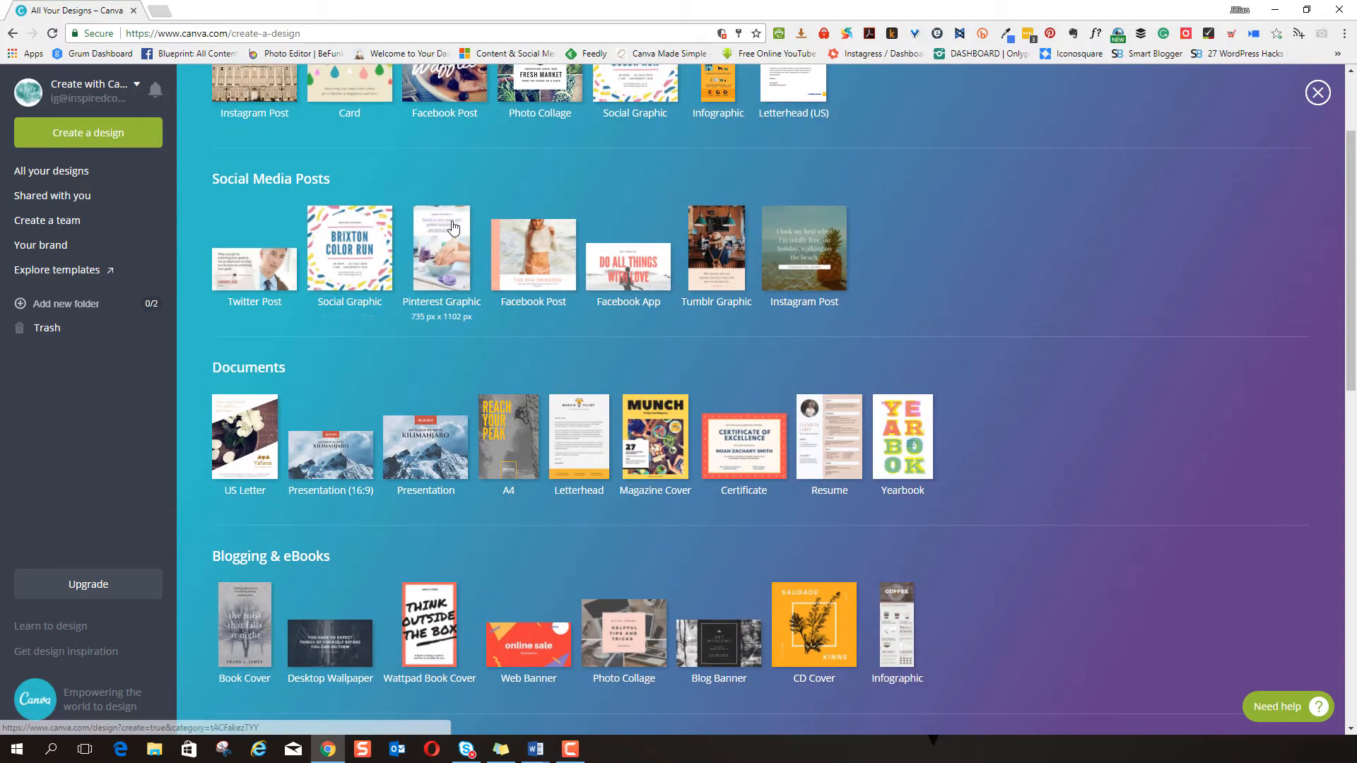
scroll(618, 293, down, 2)
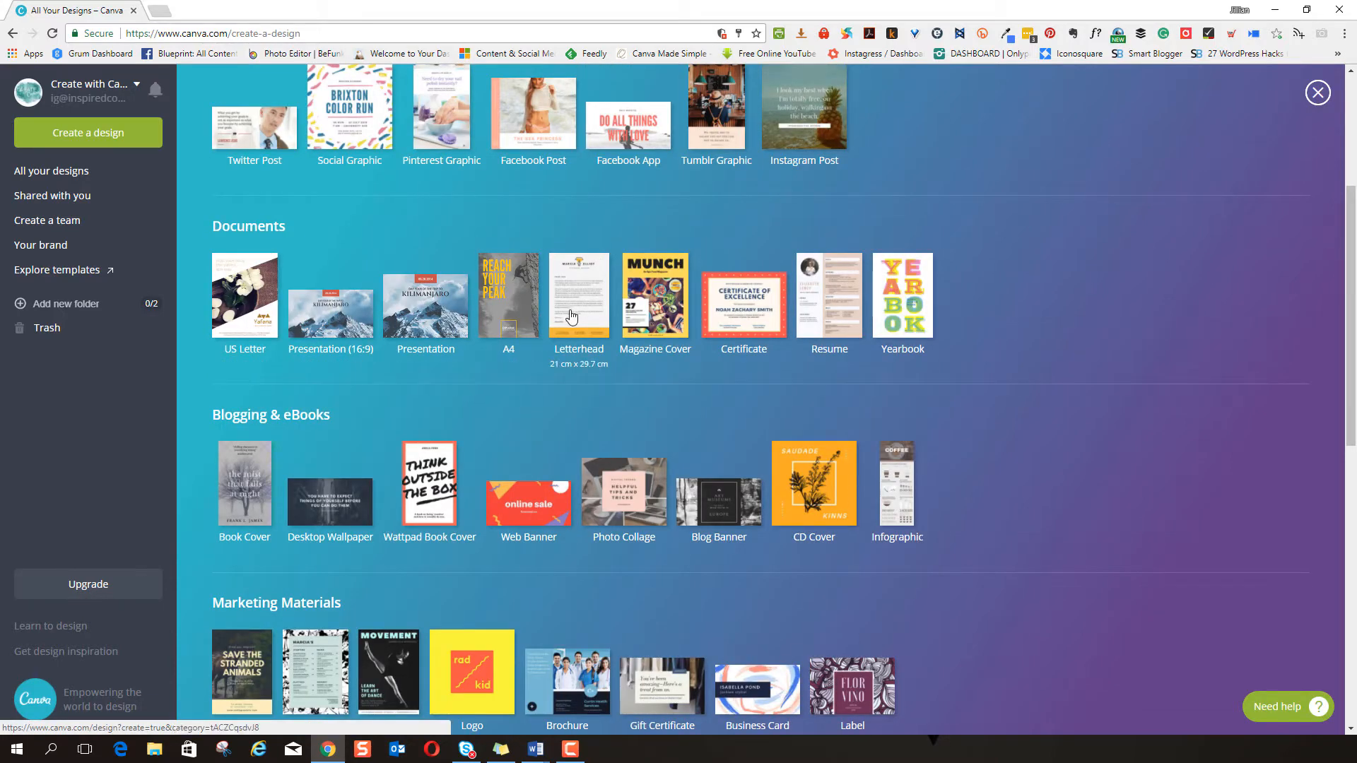
scroll(730, 316, down, 4)
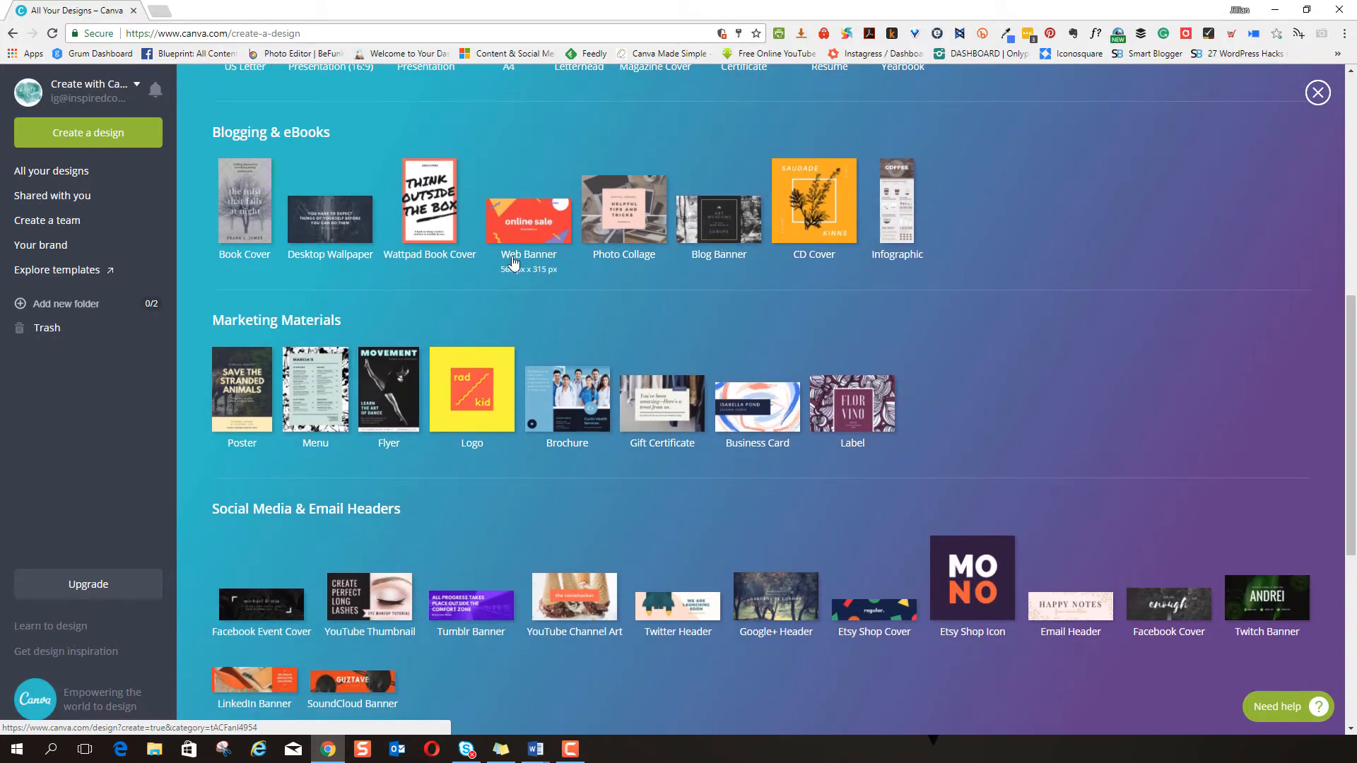
scroll(468, 331, down, 2)
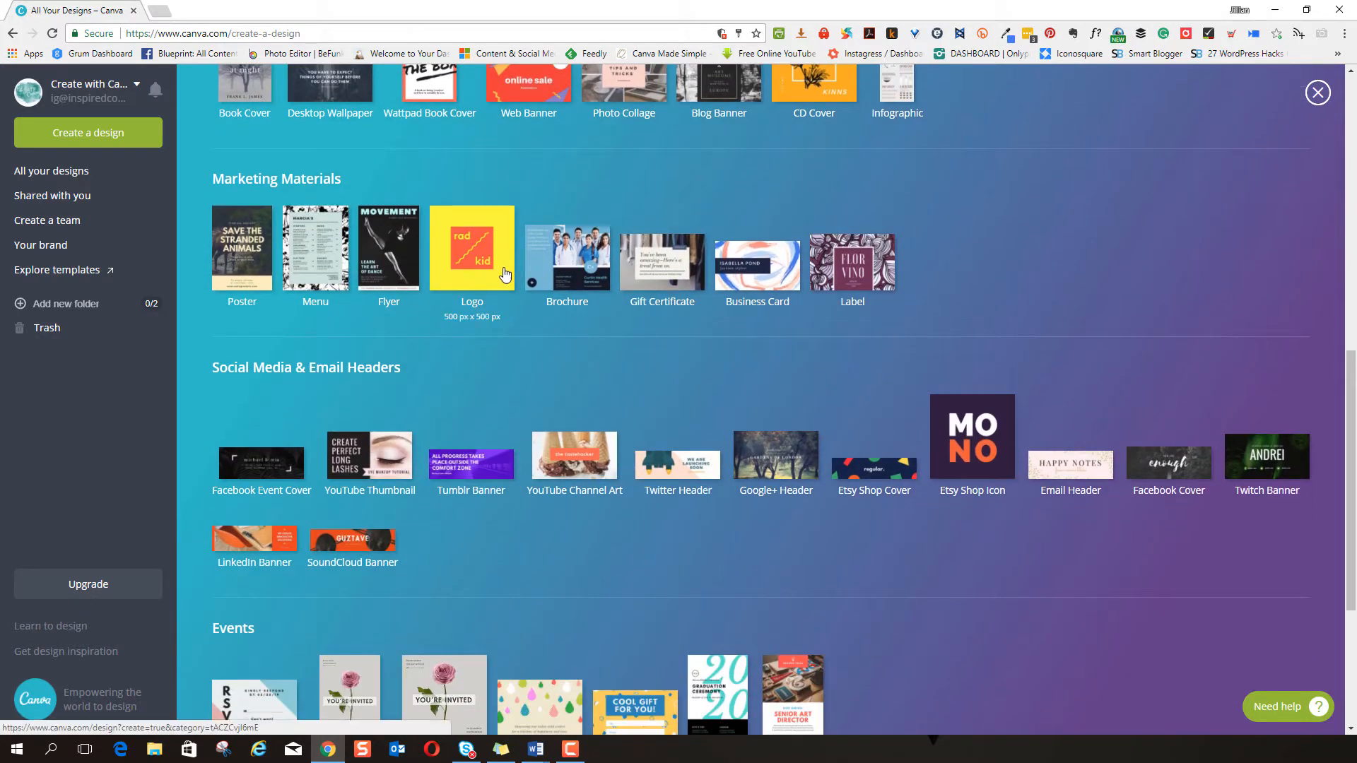
scroll(569, 268, down, 3)
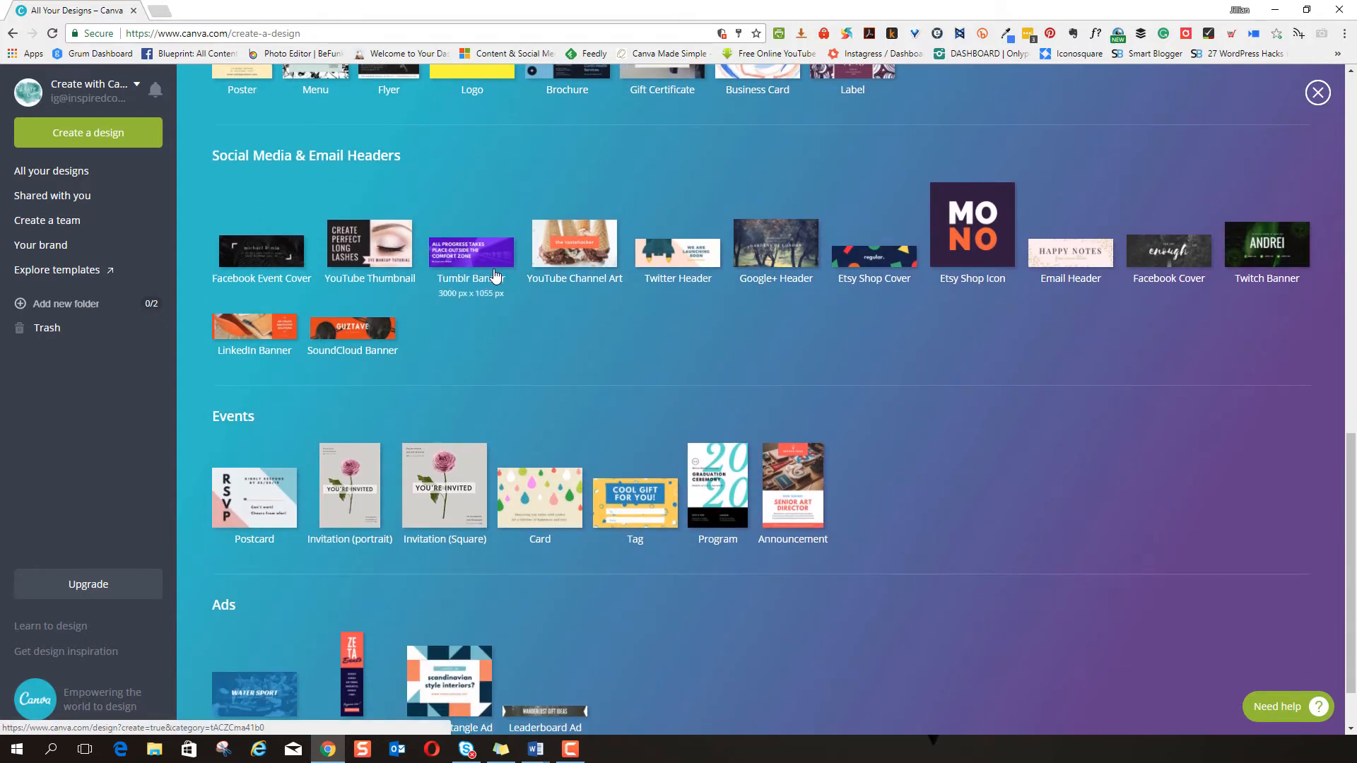
scroll(495, 276, down, 1)
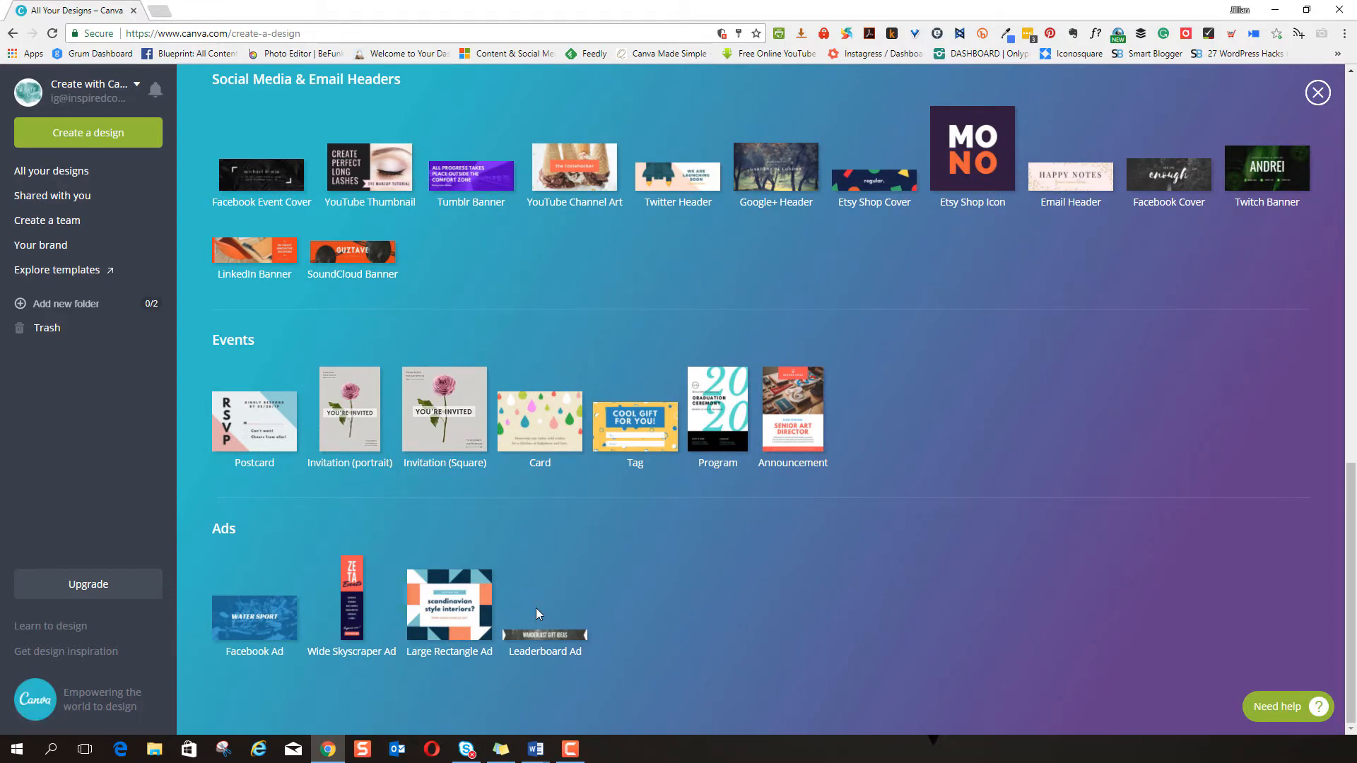
scroll(1095, 463, up, 7)
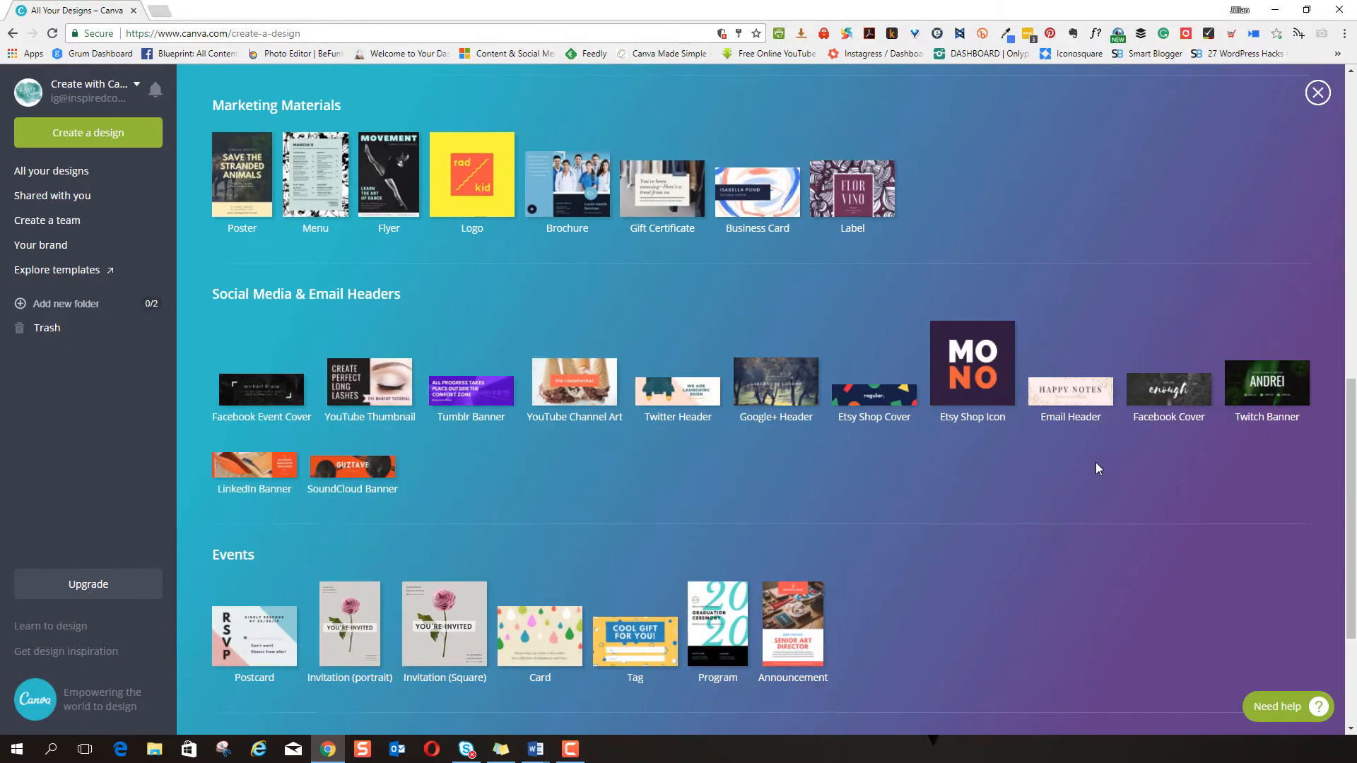
scroll(1090, 452, up, 5)
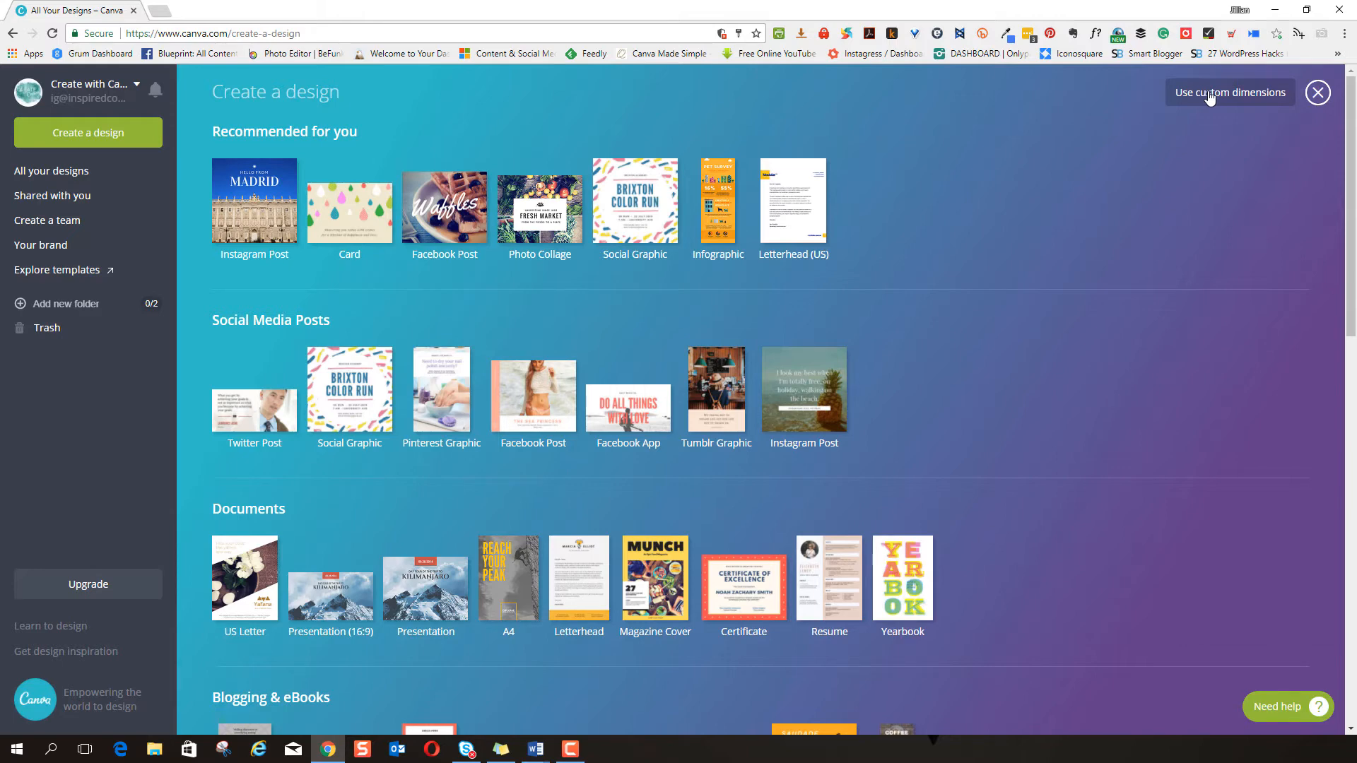
- Check the unit choices offered for custom design dimensions and return to the preset design types
click(1210, 99)
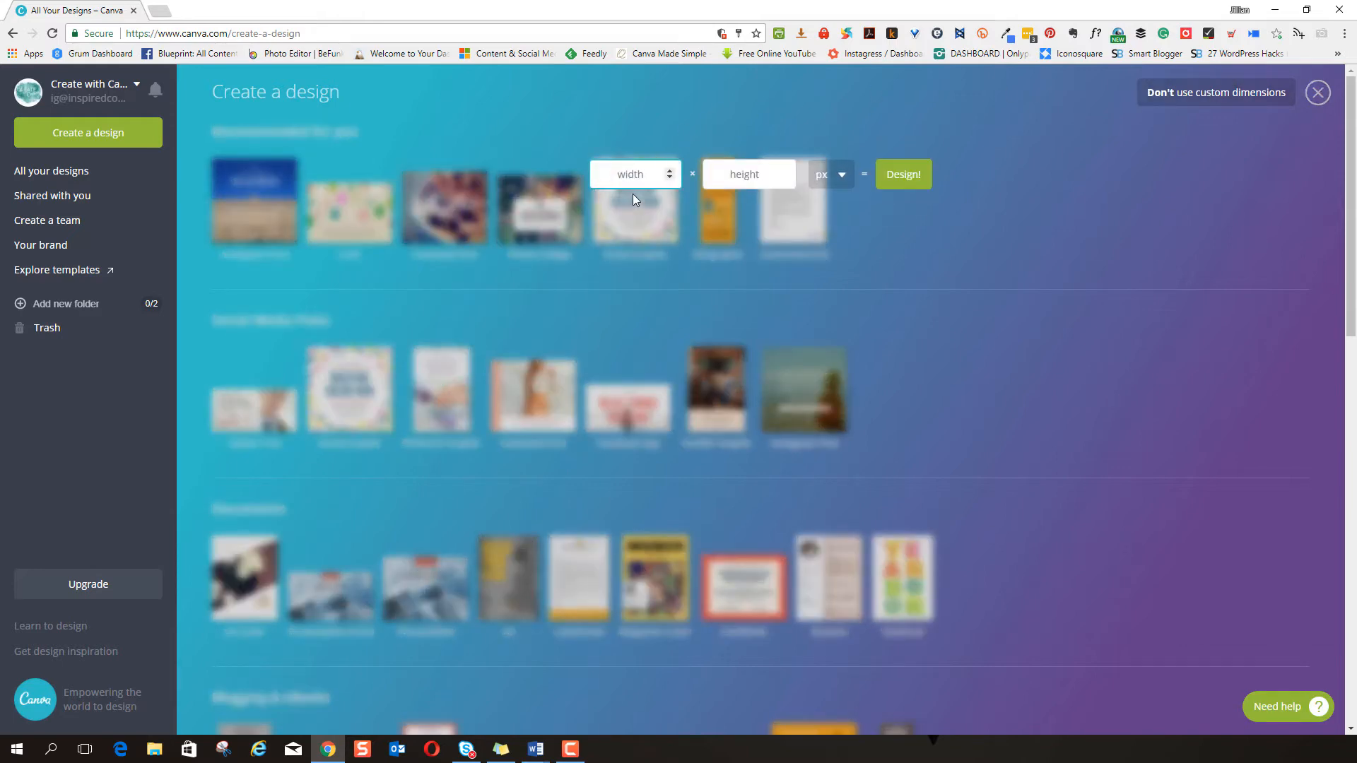
click(844, 176)
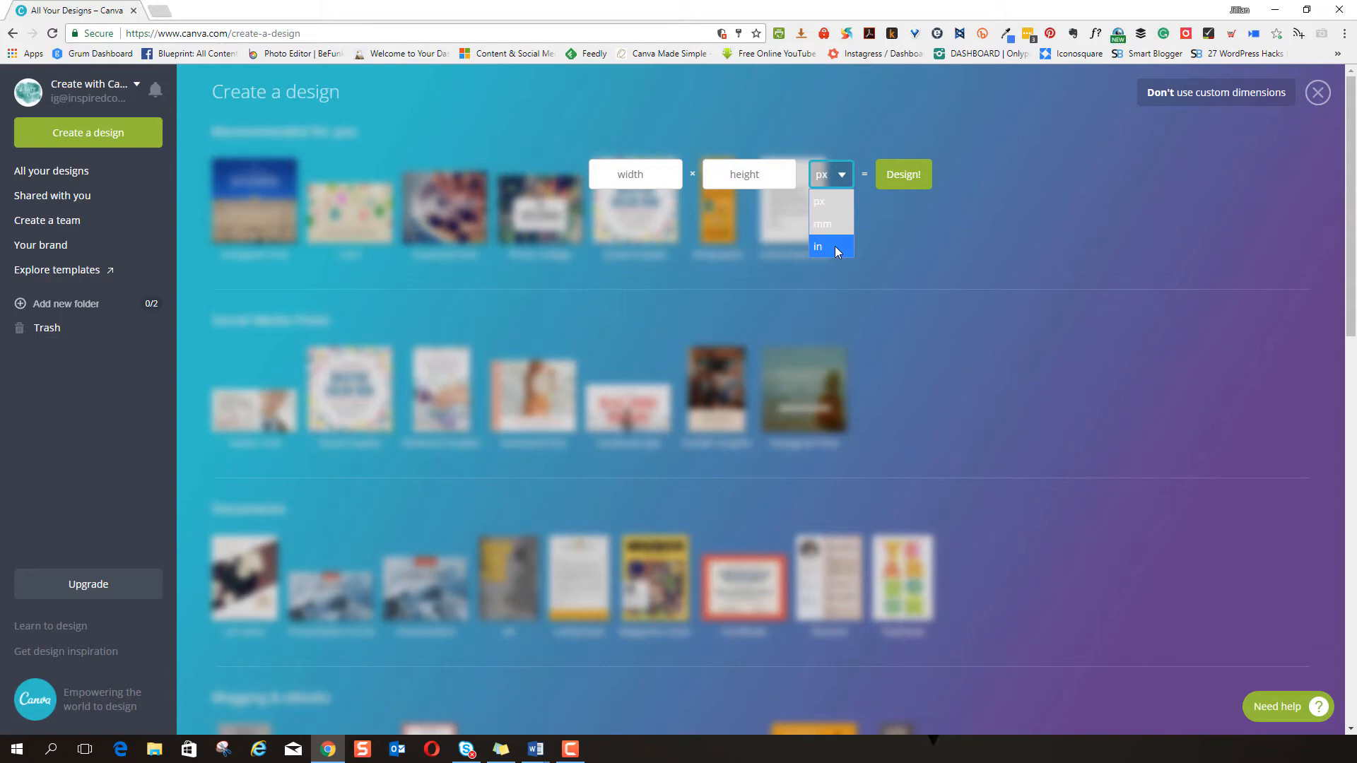
click(1317, 94)
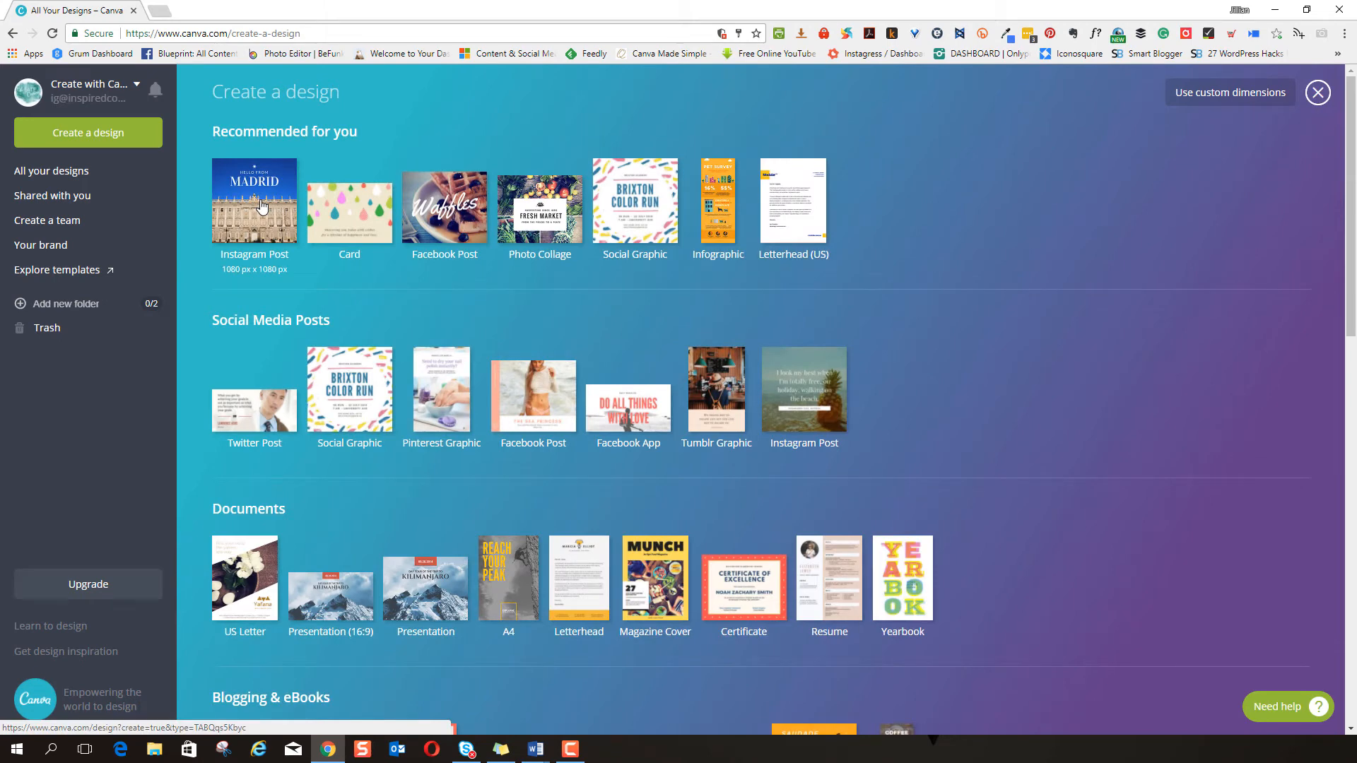
- Create an Instagram Post design and try several layouts on it, ending with the "treat yourself." ice cream layout
click(261, 206)
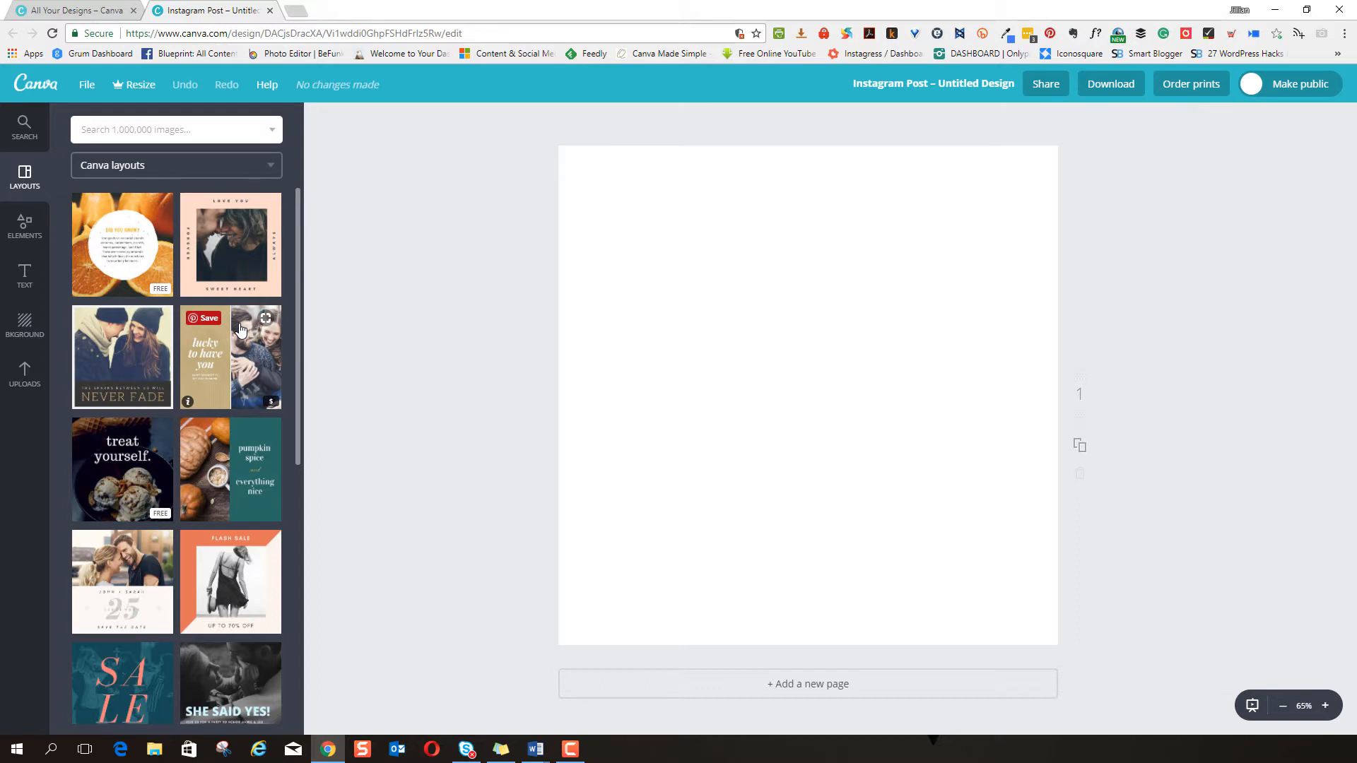
click(240, 329)
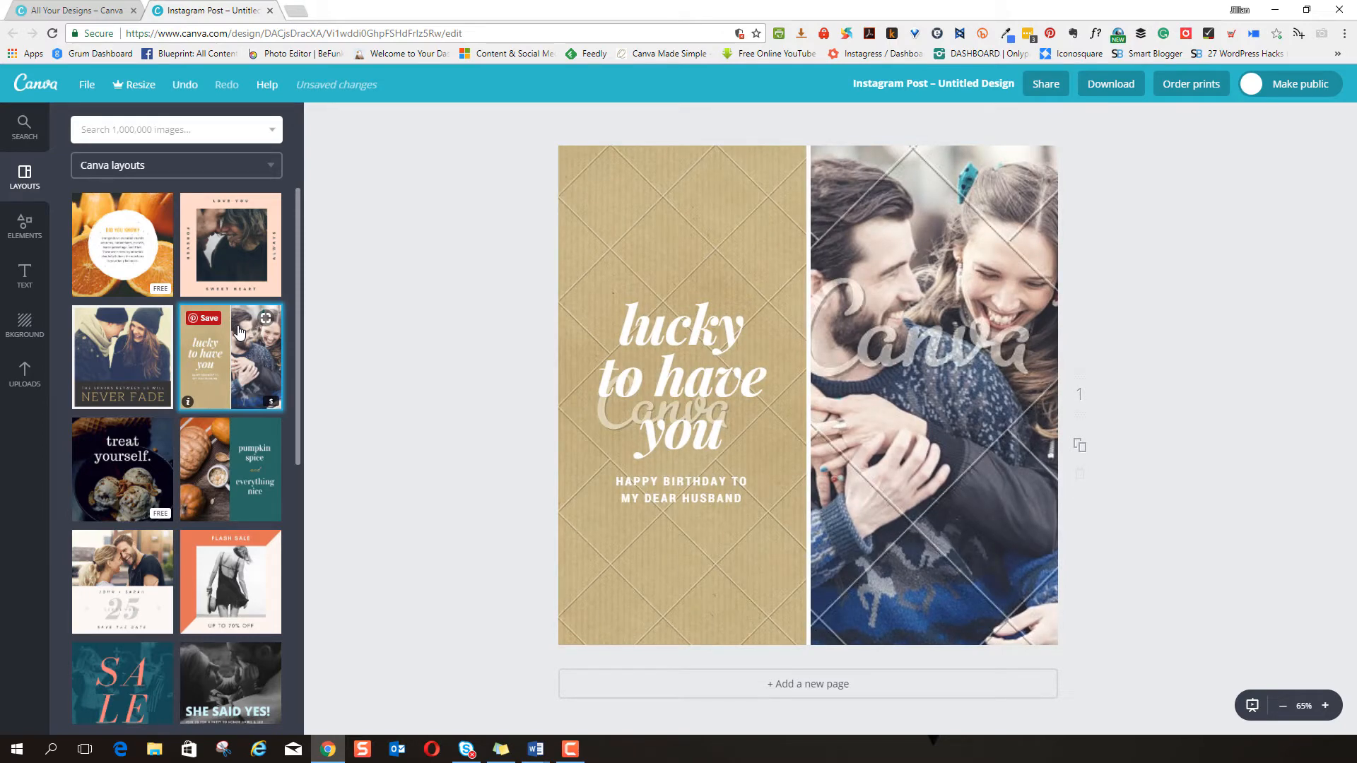
click(251, 591)
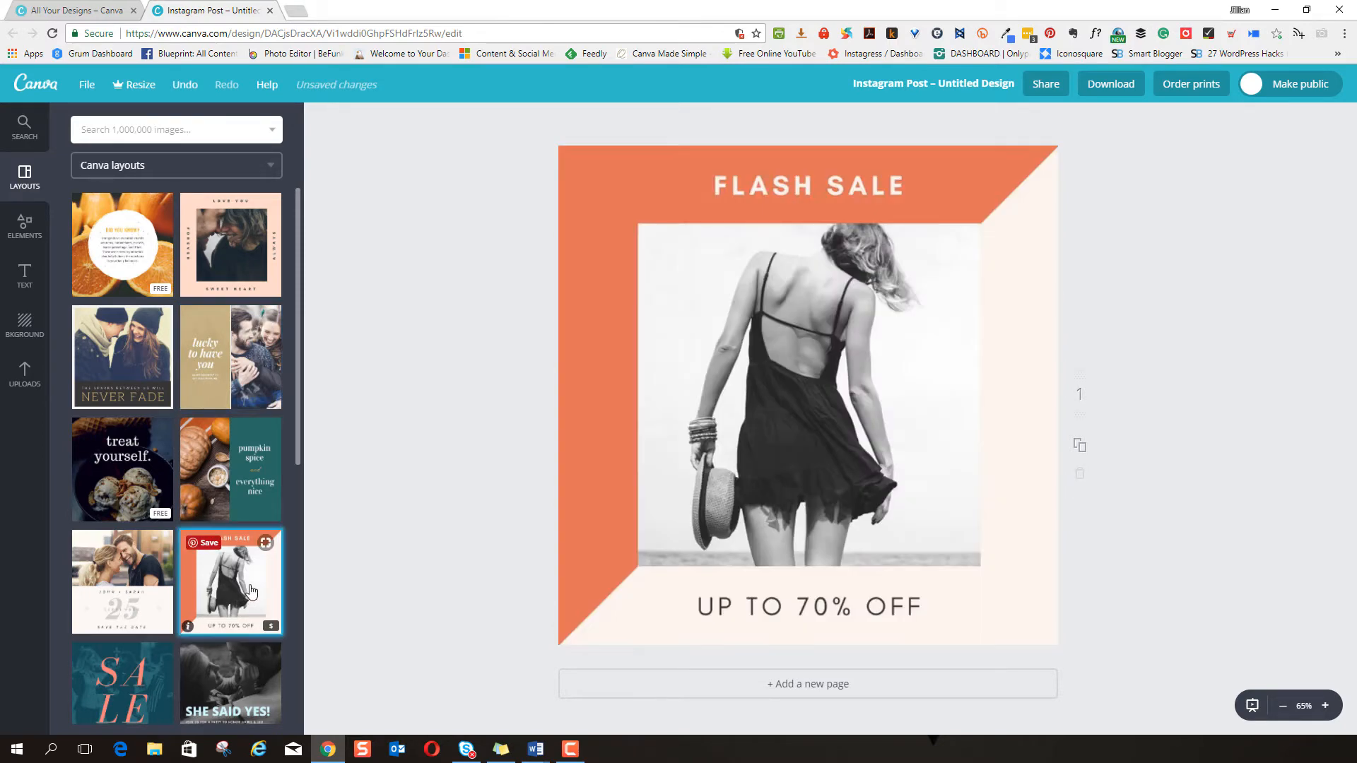
click(133, 590)
click(129, 458)
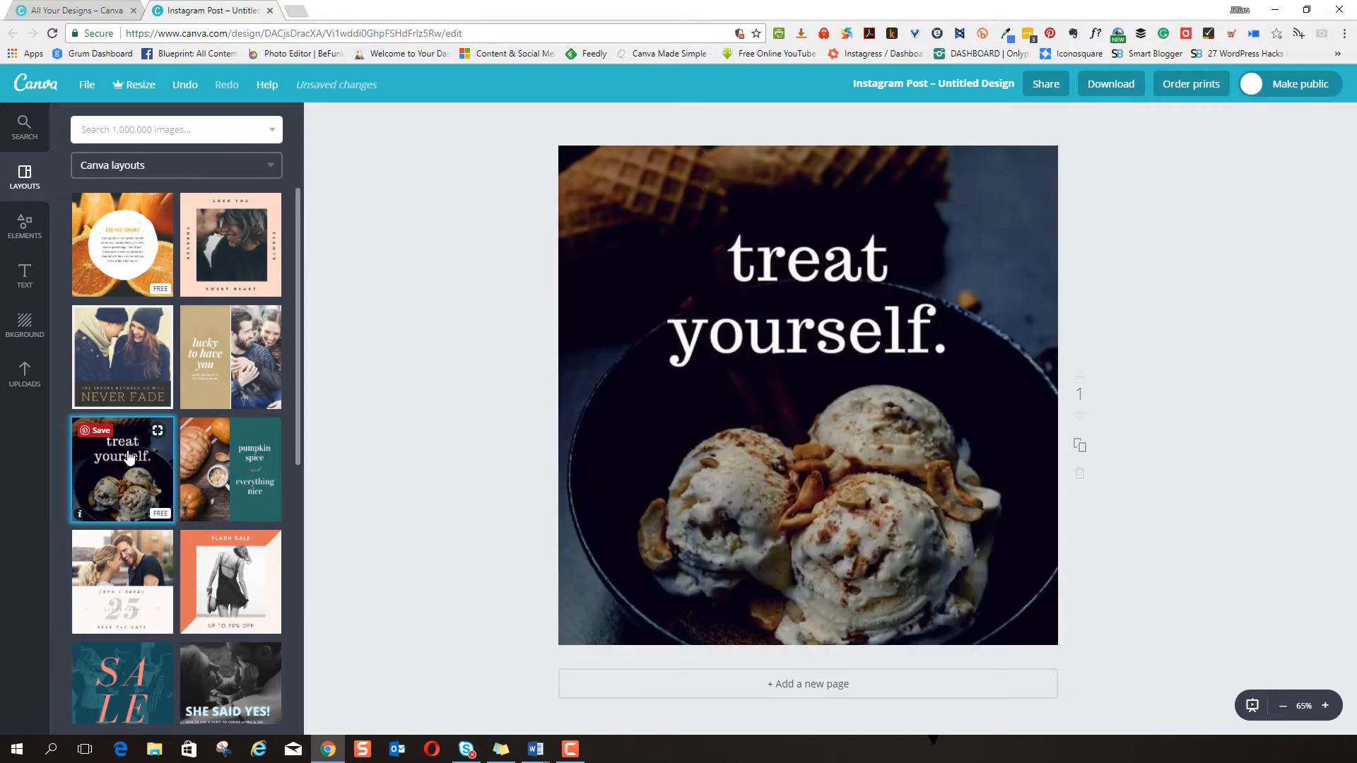
- Look through the rest of the Canva layouts and return to the start of the collection
scroll(177, 495, down, 10)
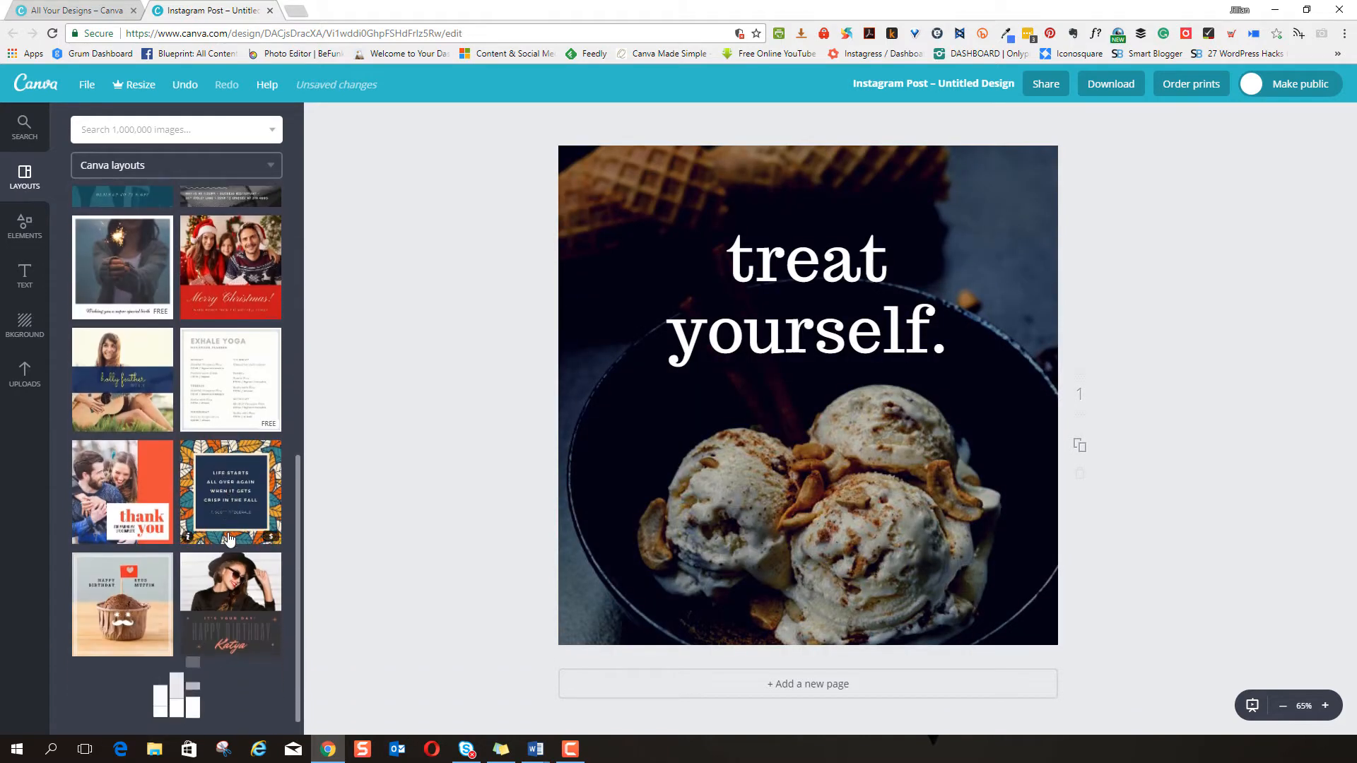
scroll(228, 538, down, 10)
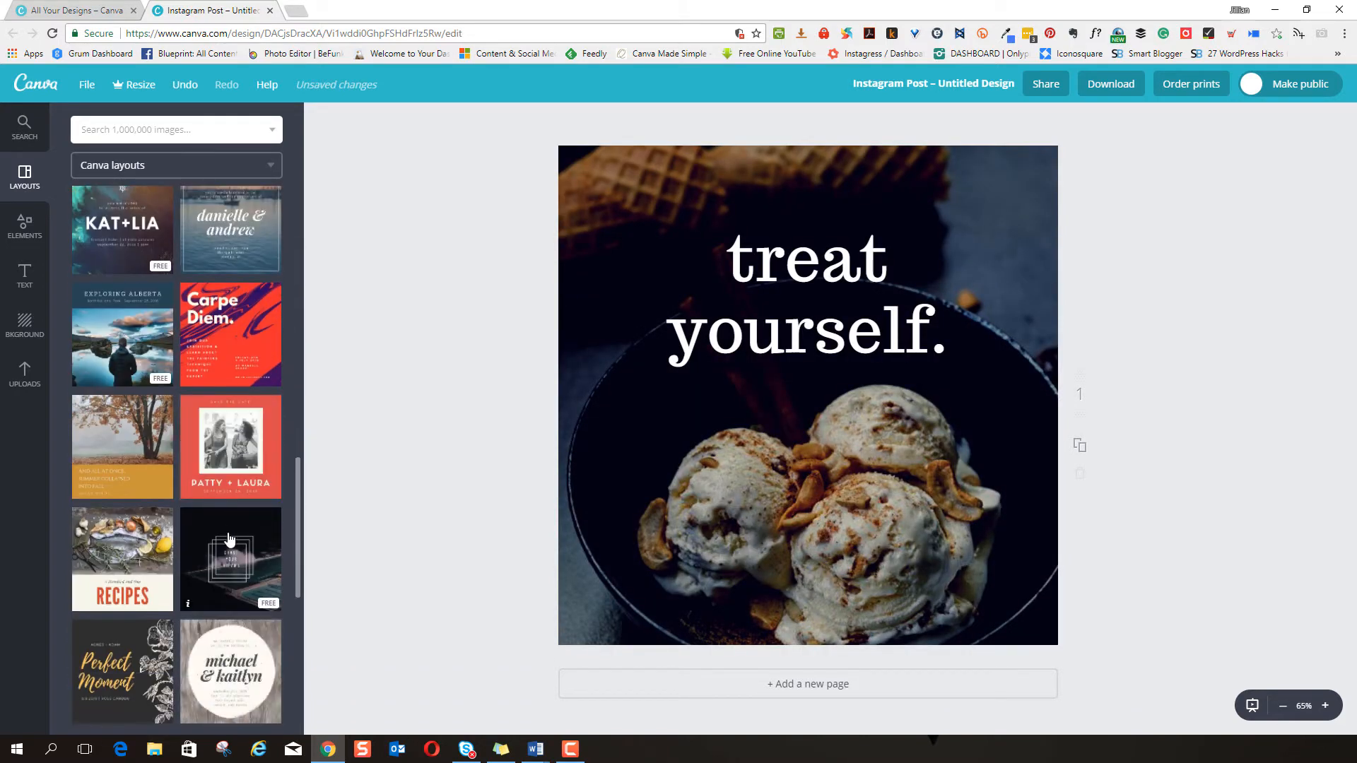
scroll(228, 538, up, 15)
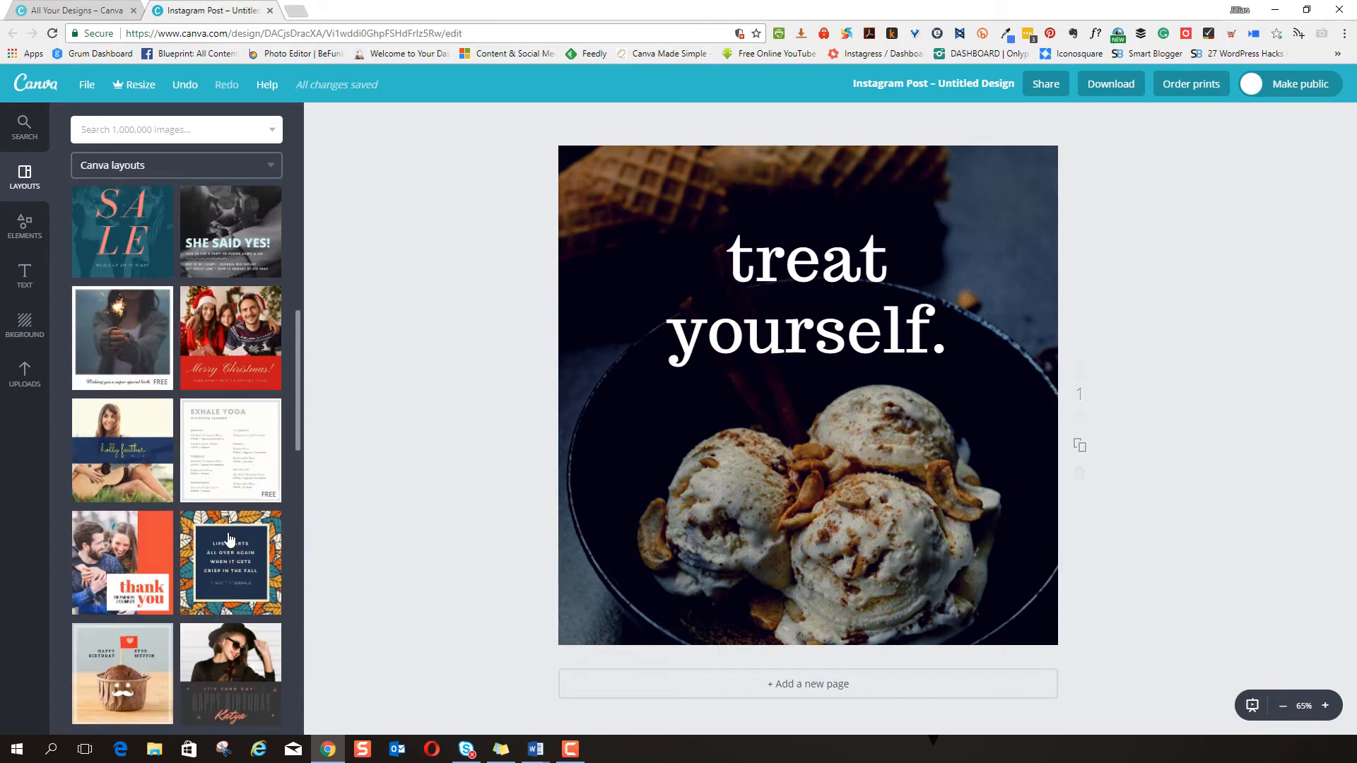
scroll(228, 539, up, 4)
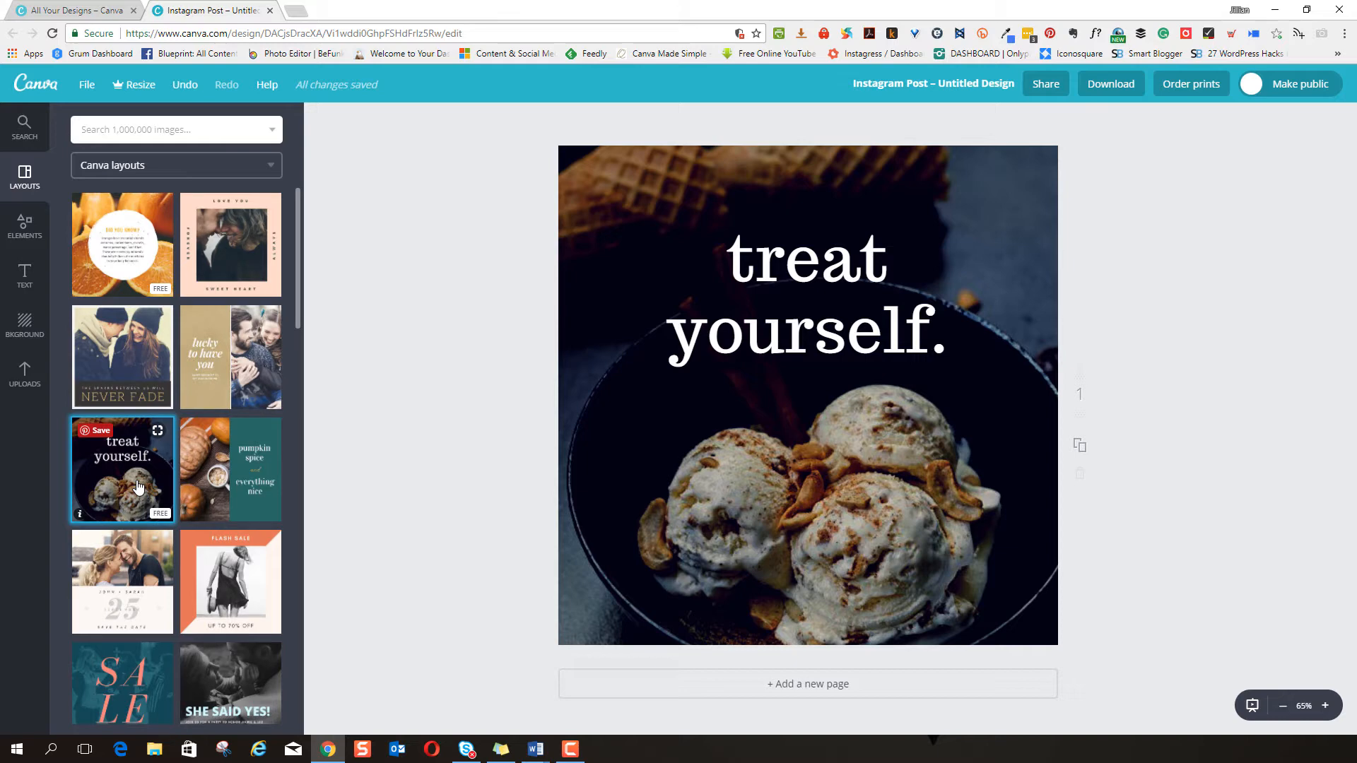
- Examine the Free Photos, Grids and Frames categories among the design elements
click(26, 238)
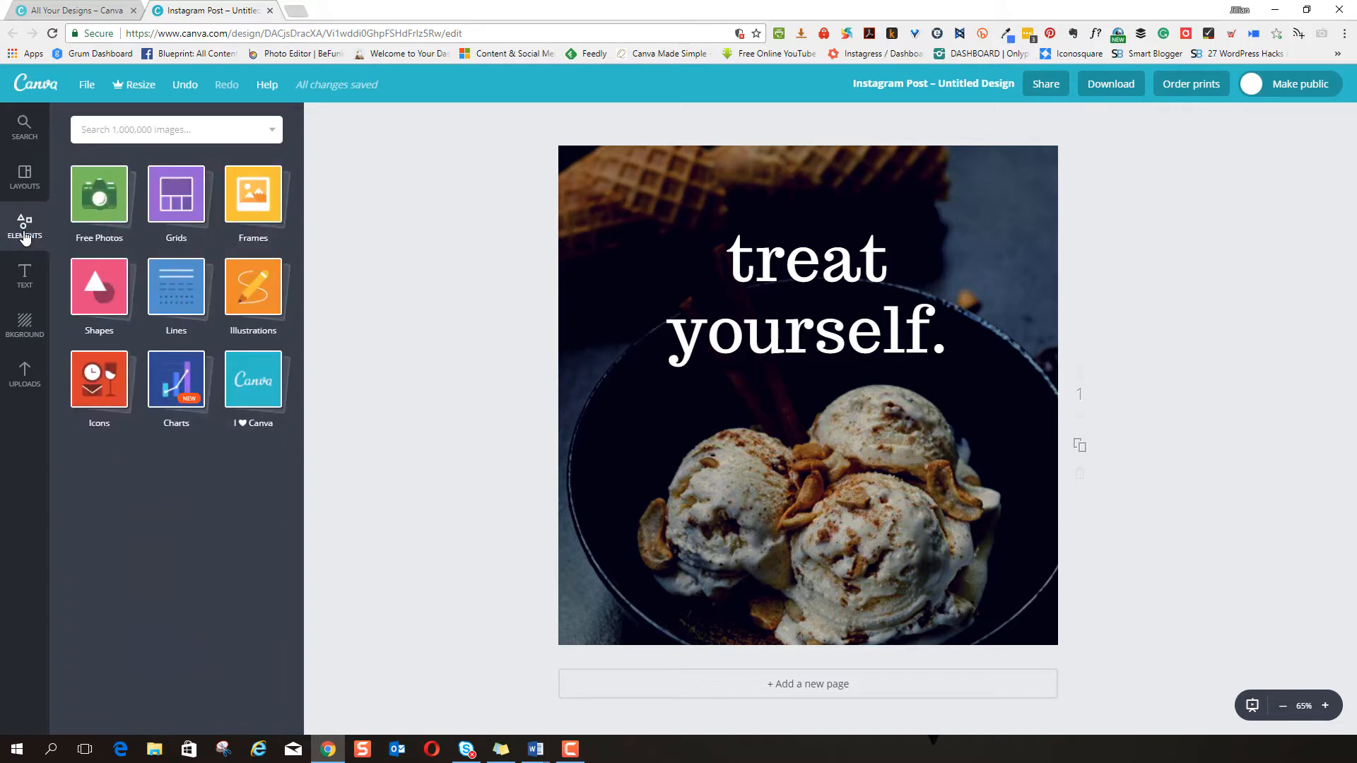
click(106, 206)
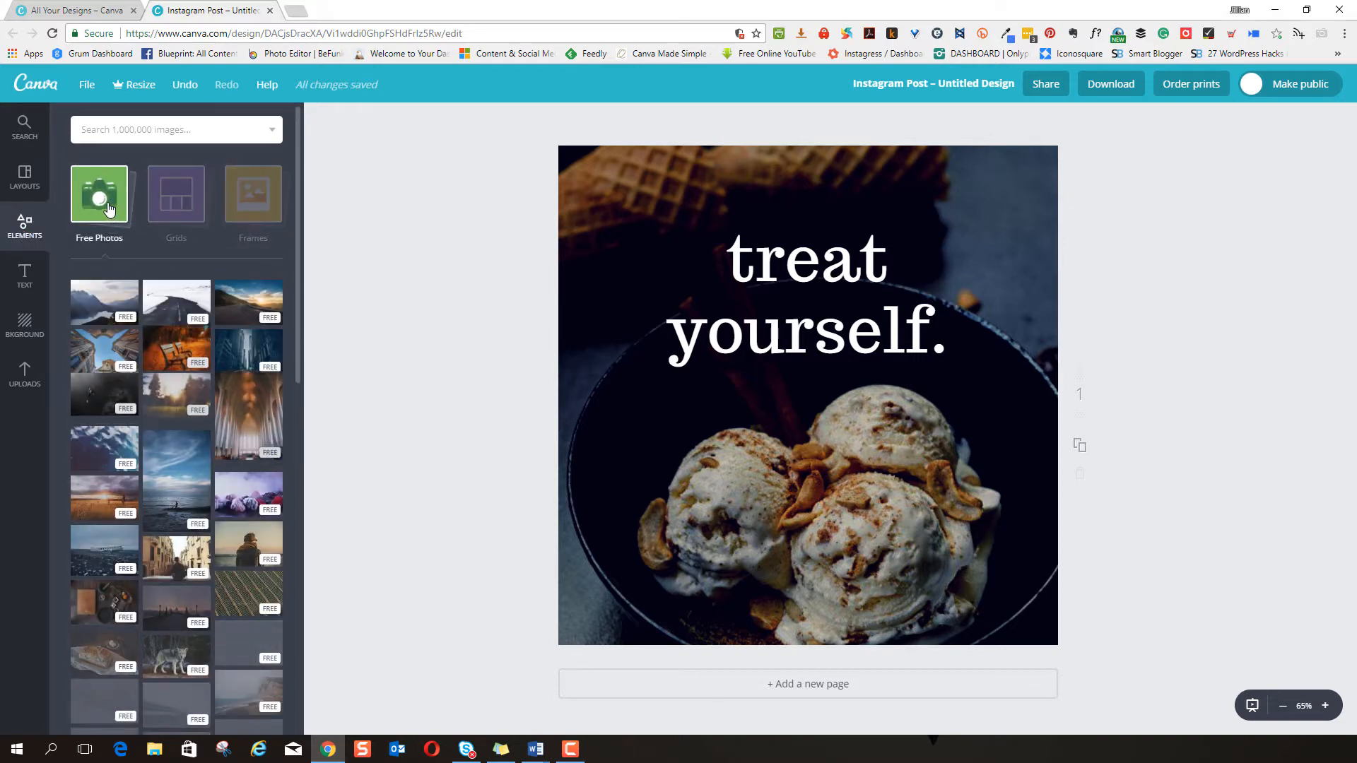
click(106, 207)
click(176, 206)
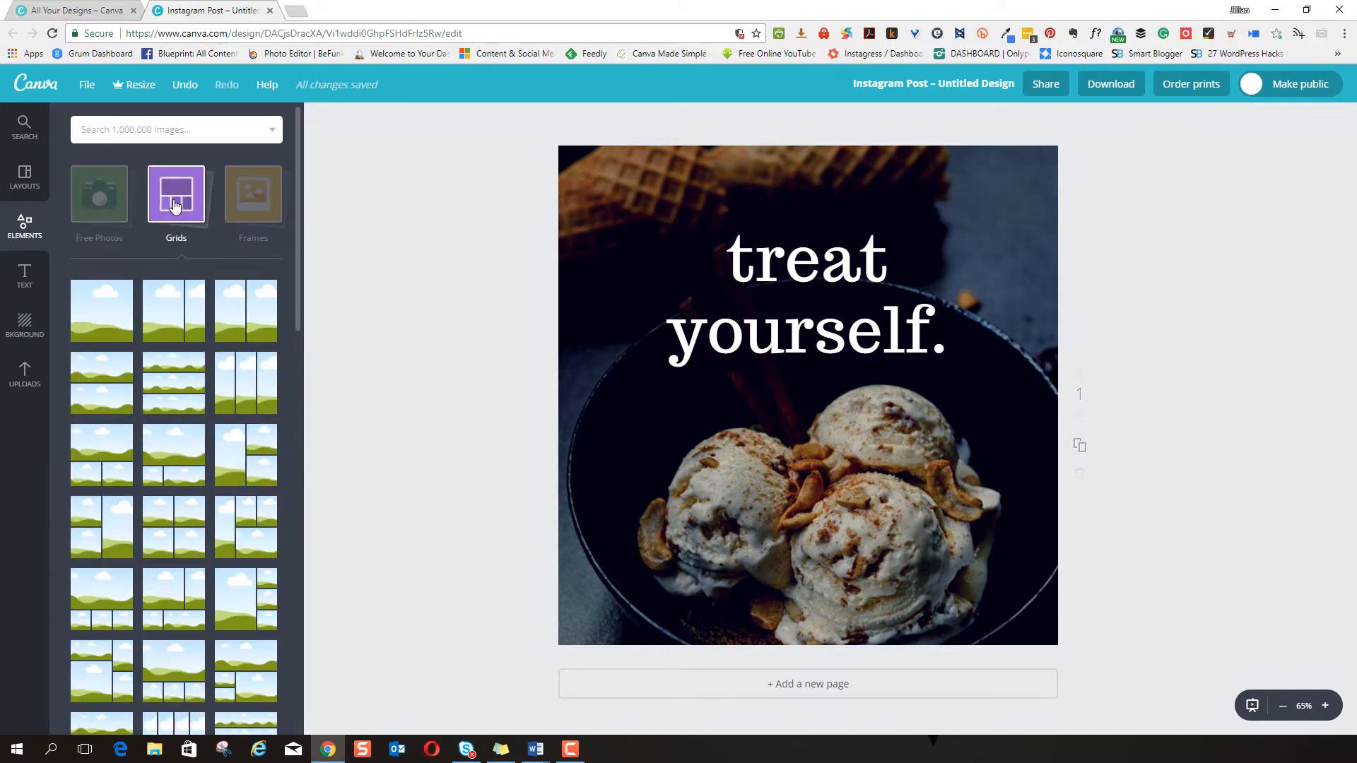
click(175, 205)
click(243, 197)
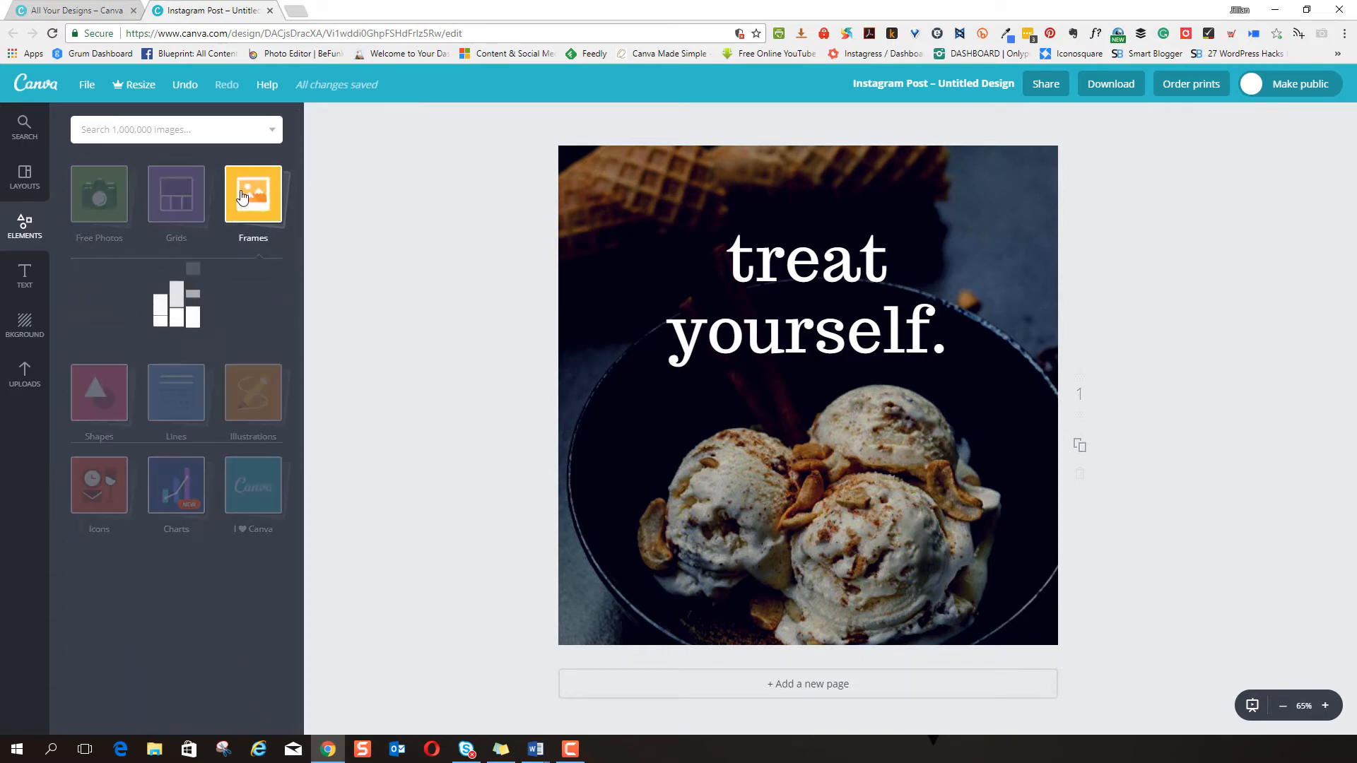
click(242, 196)
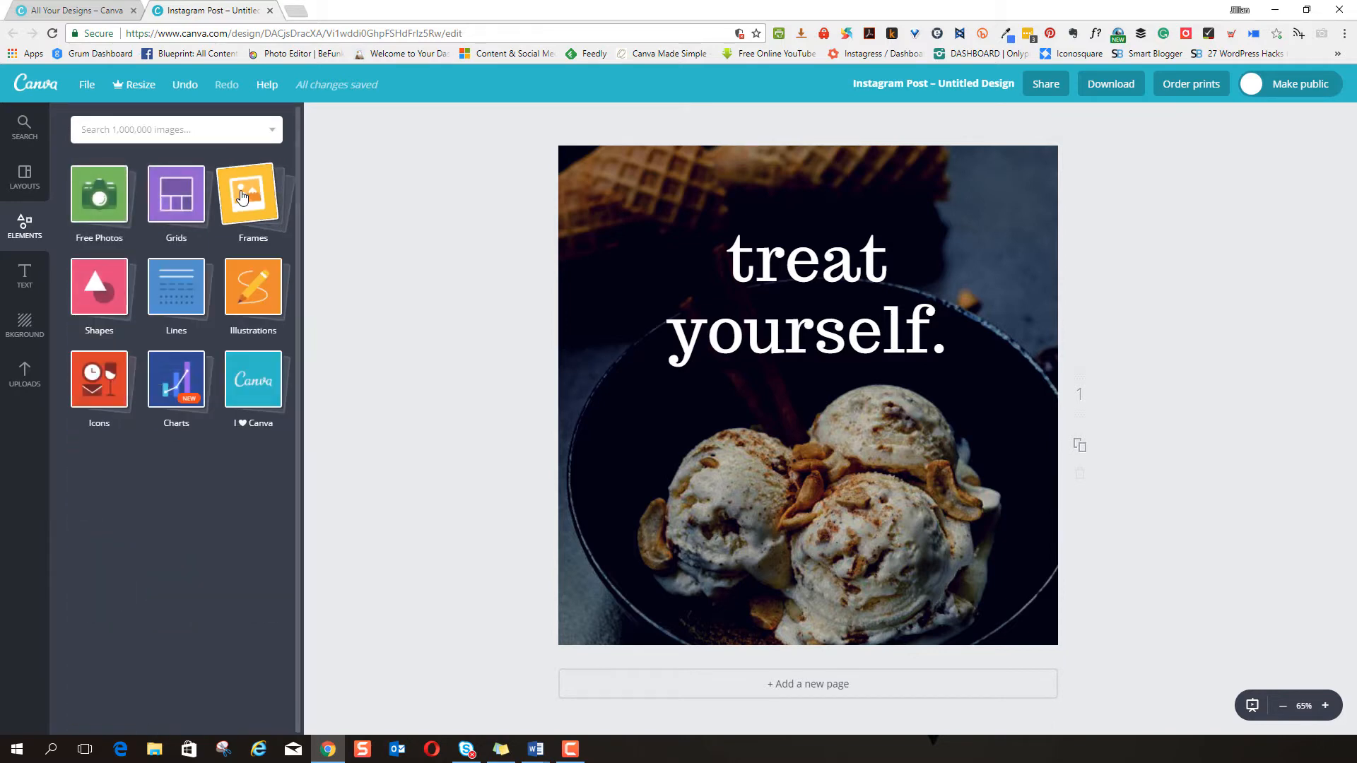
- Examine the Shapes, Lines and Illustrations element categories
click(106, 295)
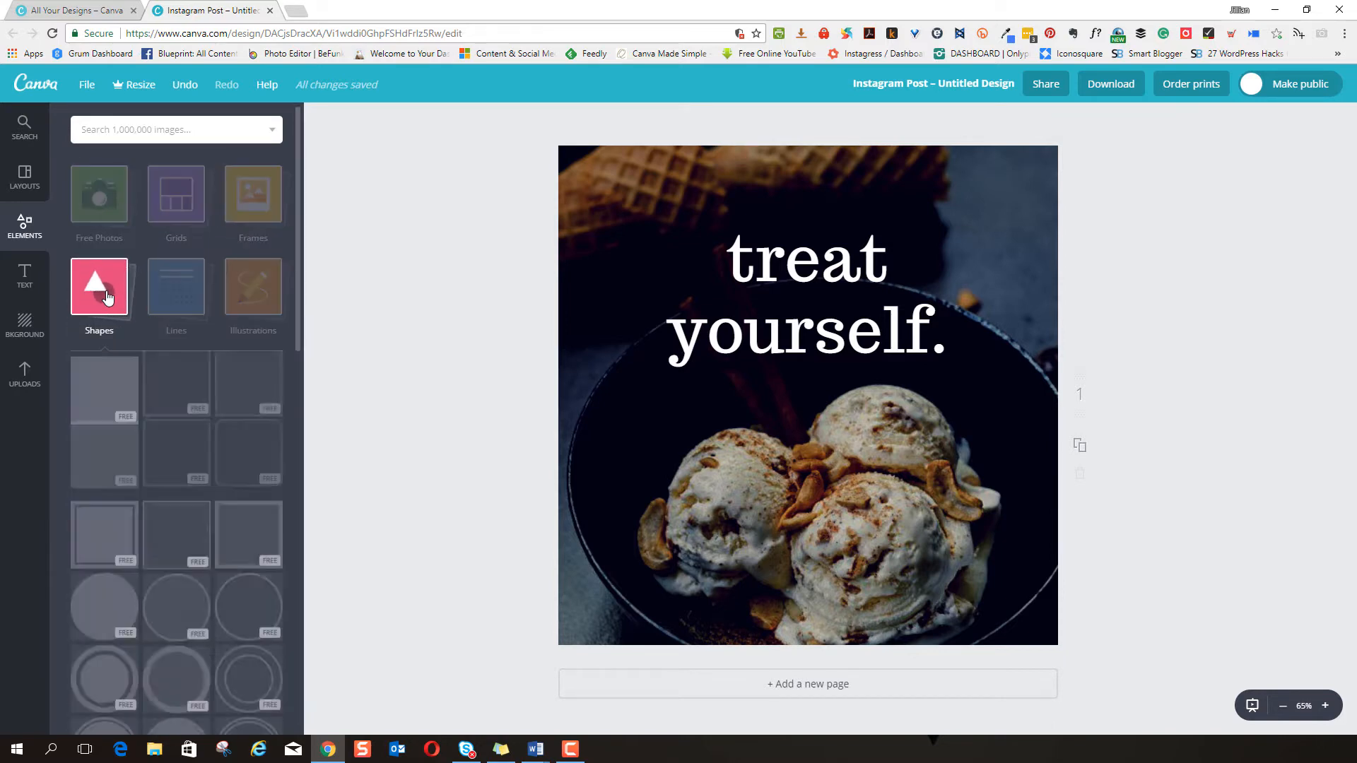
click(106, 295)
click(176, 292)
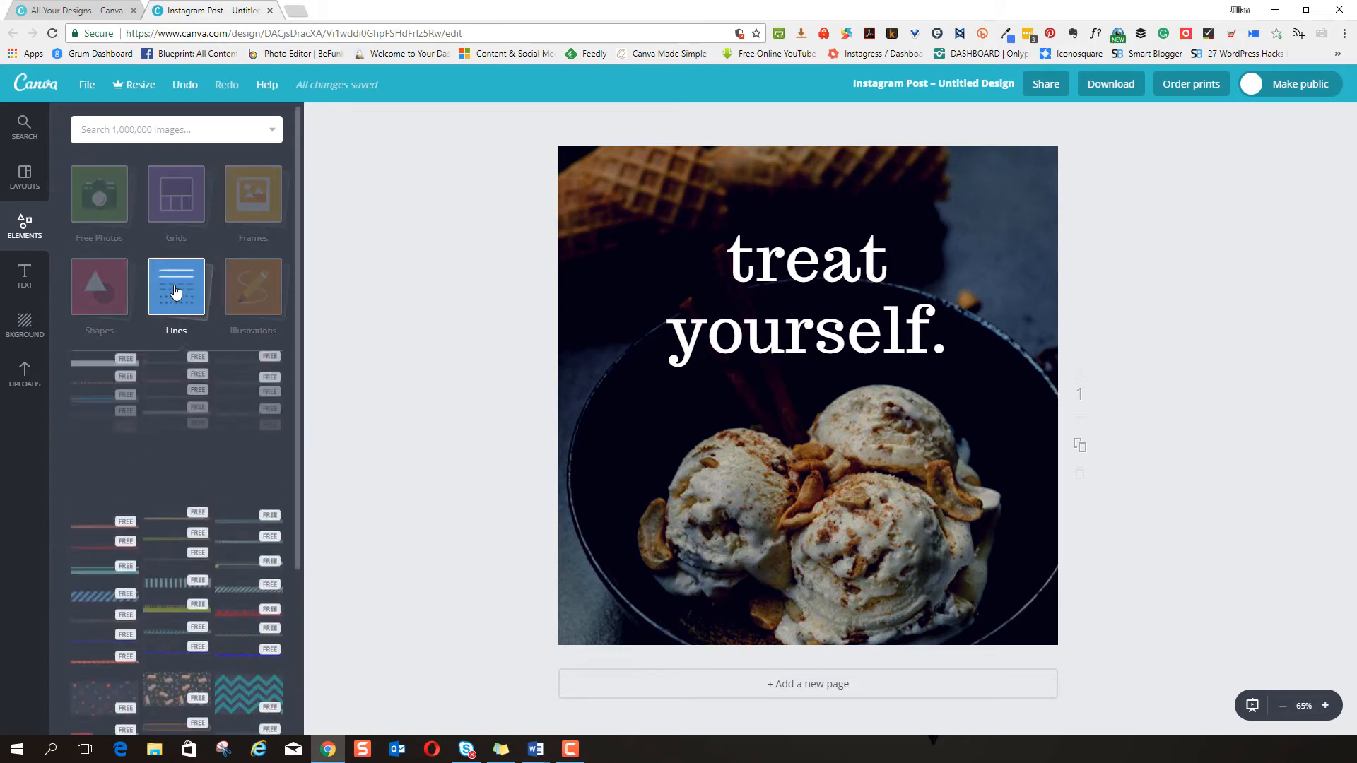
click(176, 292)
click(247, 290)
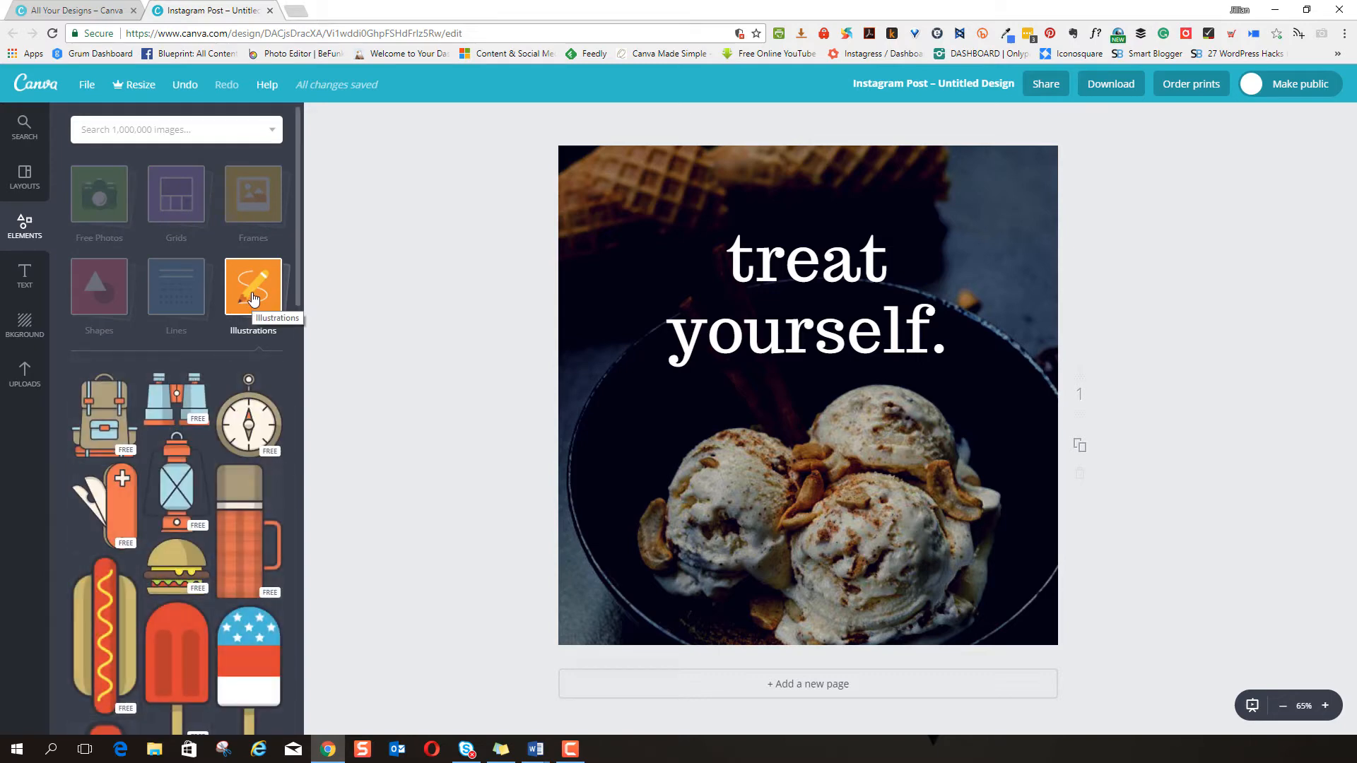
click(252, 290)
- Examine the Icons, Charts and I ♥ Canva element categories
click(97, 385)
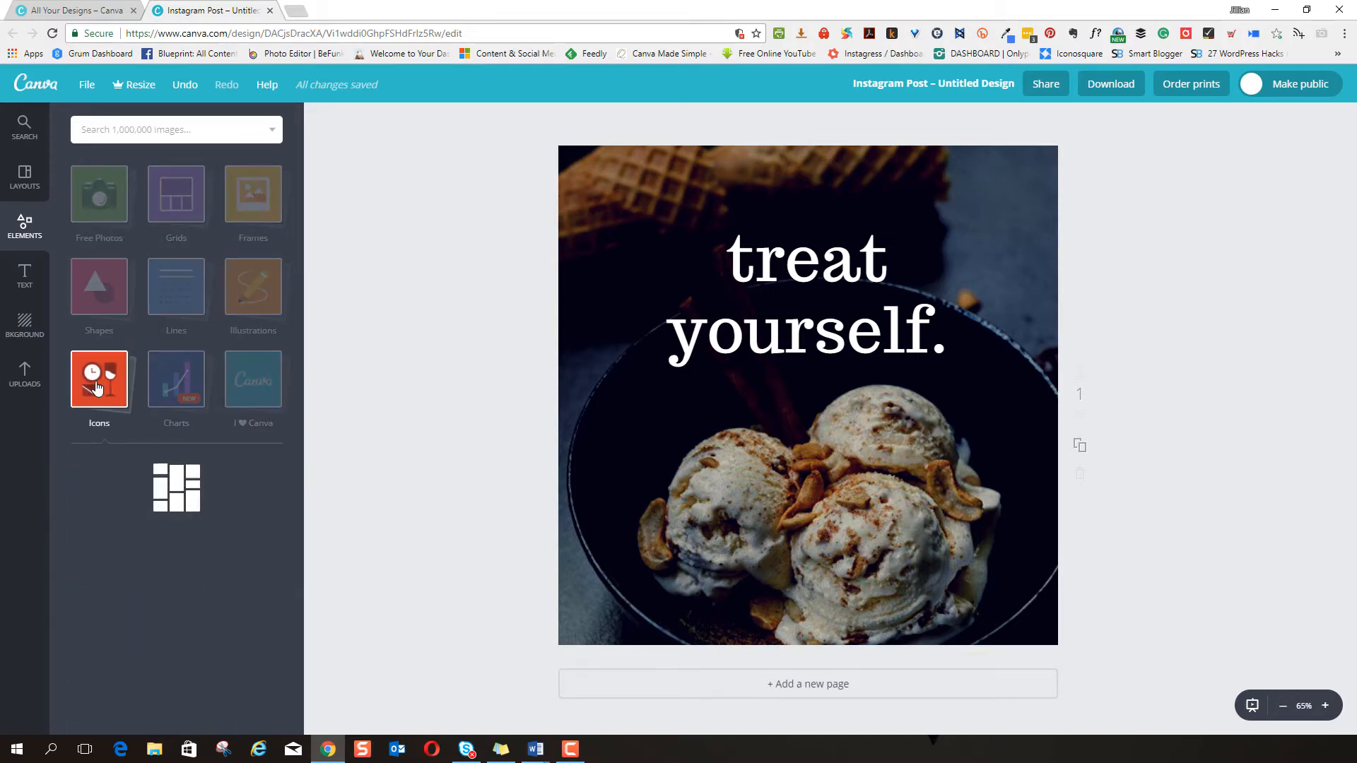
click(117, 388)
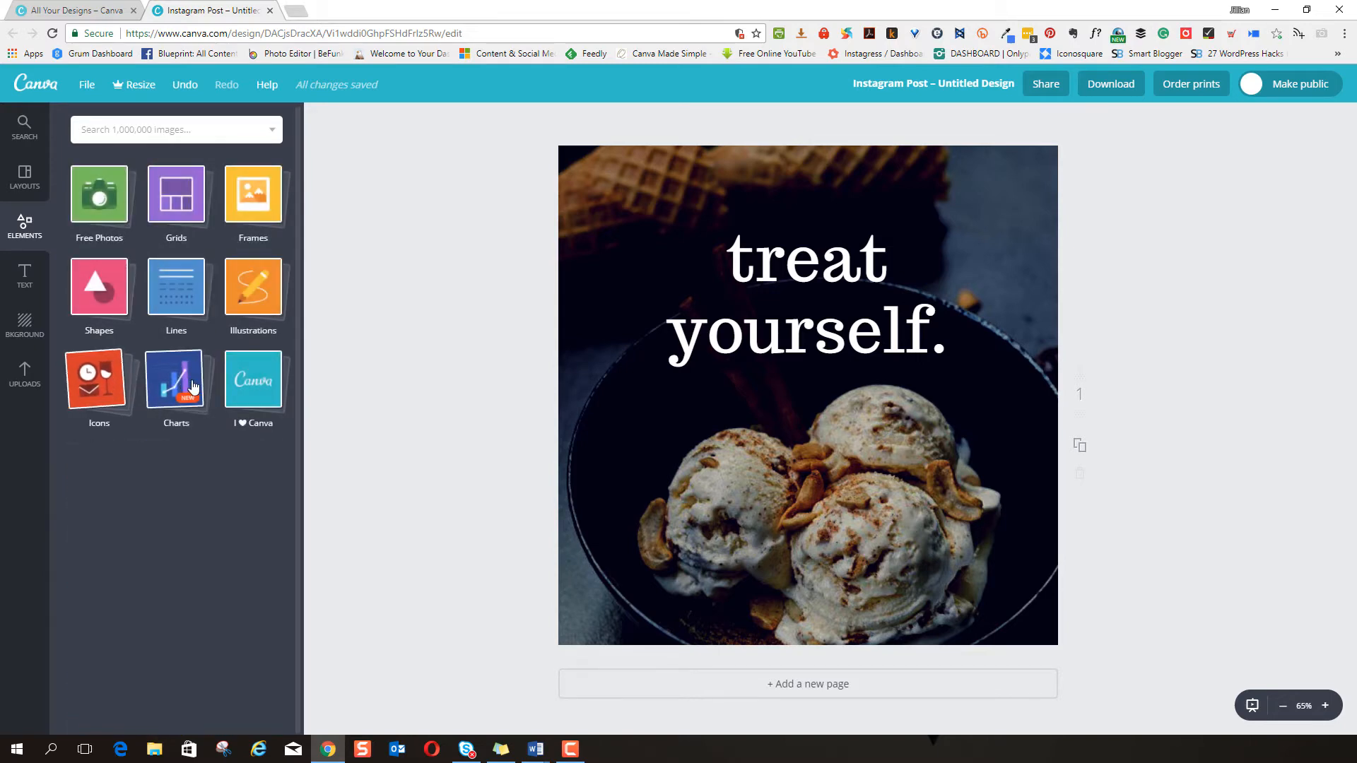
click(178, 387)
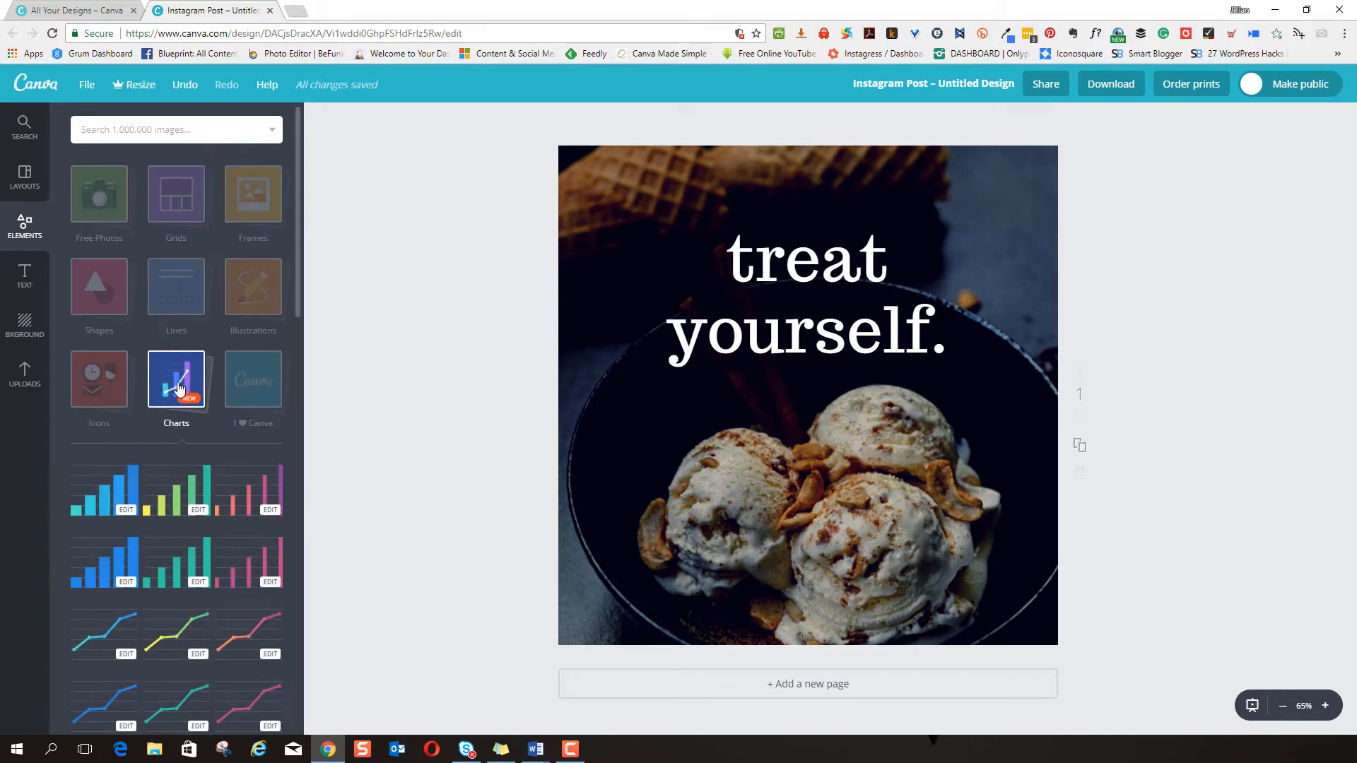
click(178, 387)
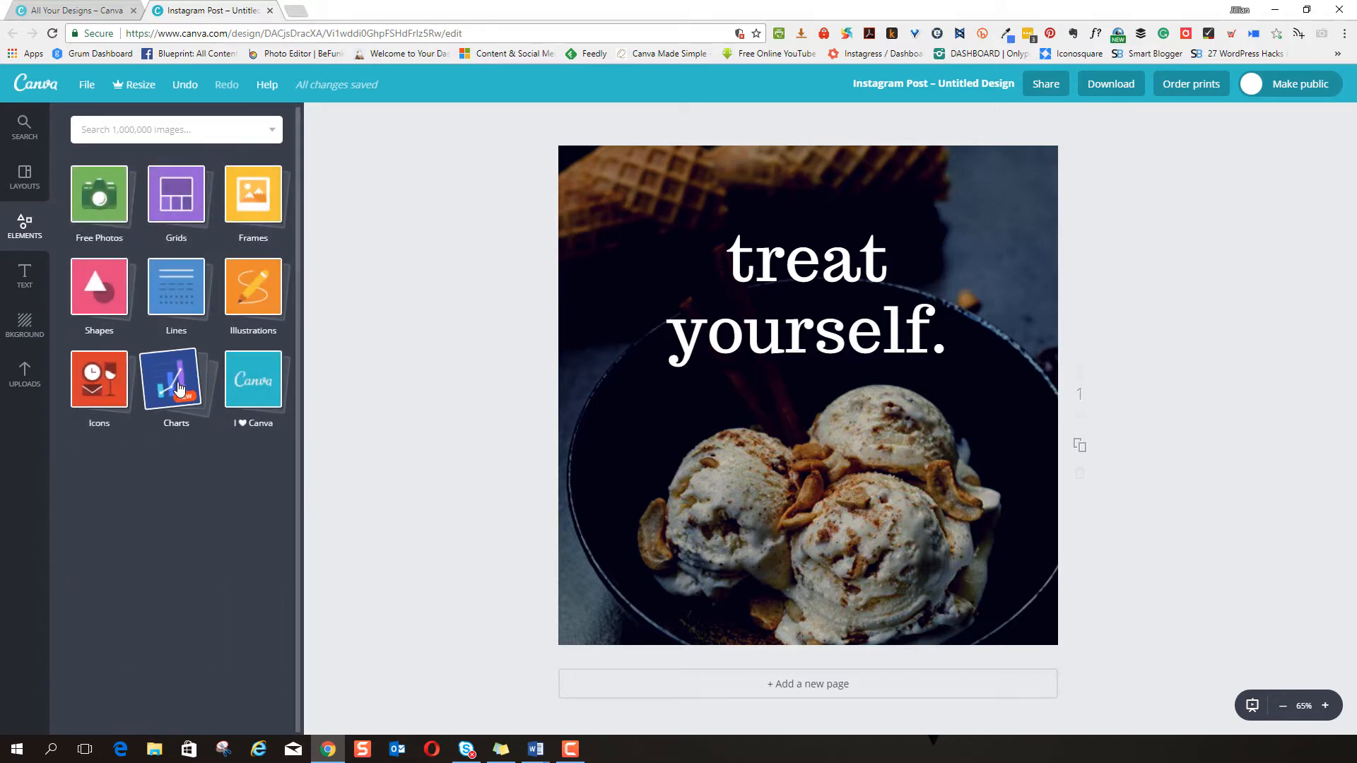
click(244, 385)
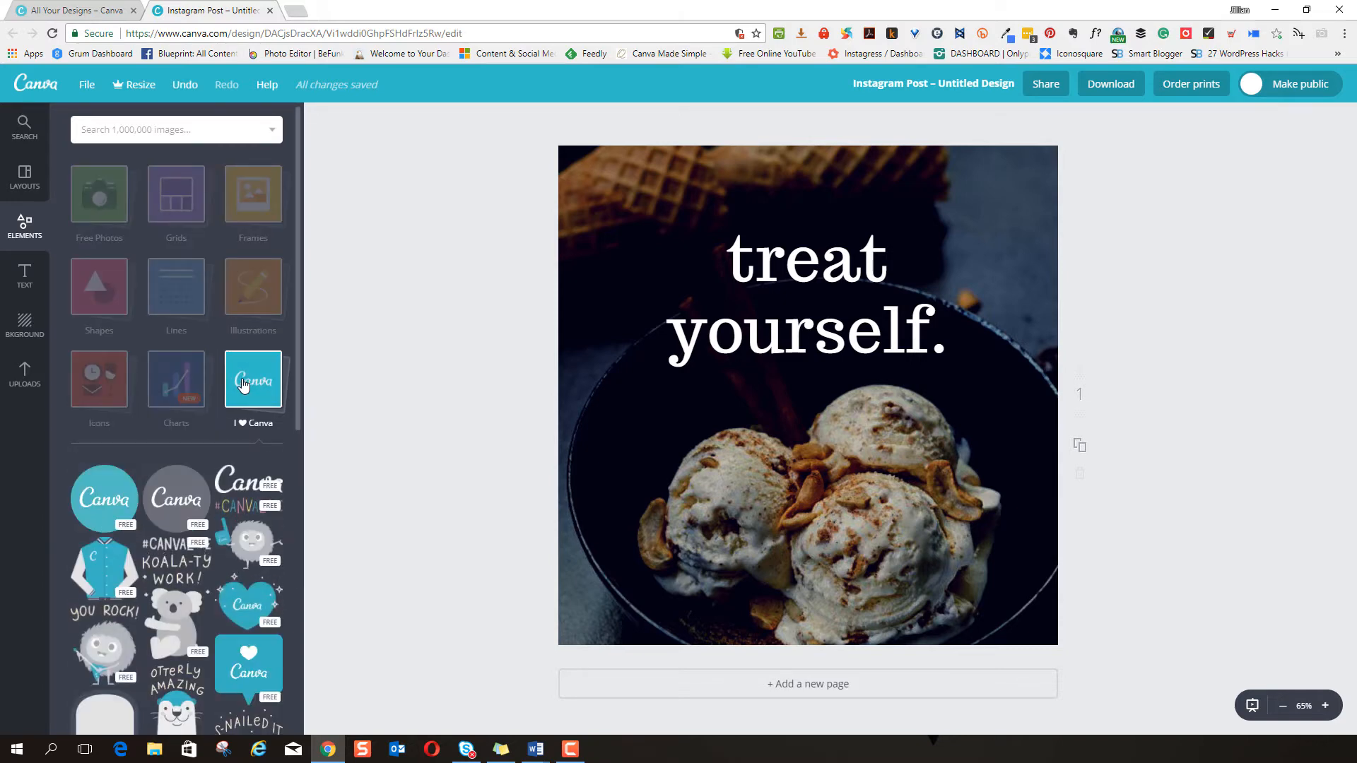
- Examine the text styles, background colours and patterns, and uploaded images available for the design
click(26, 276)
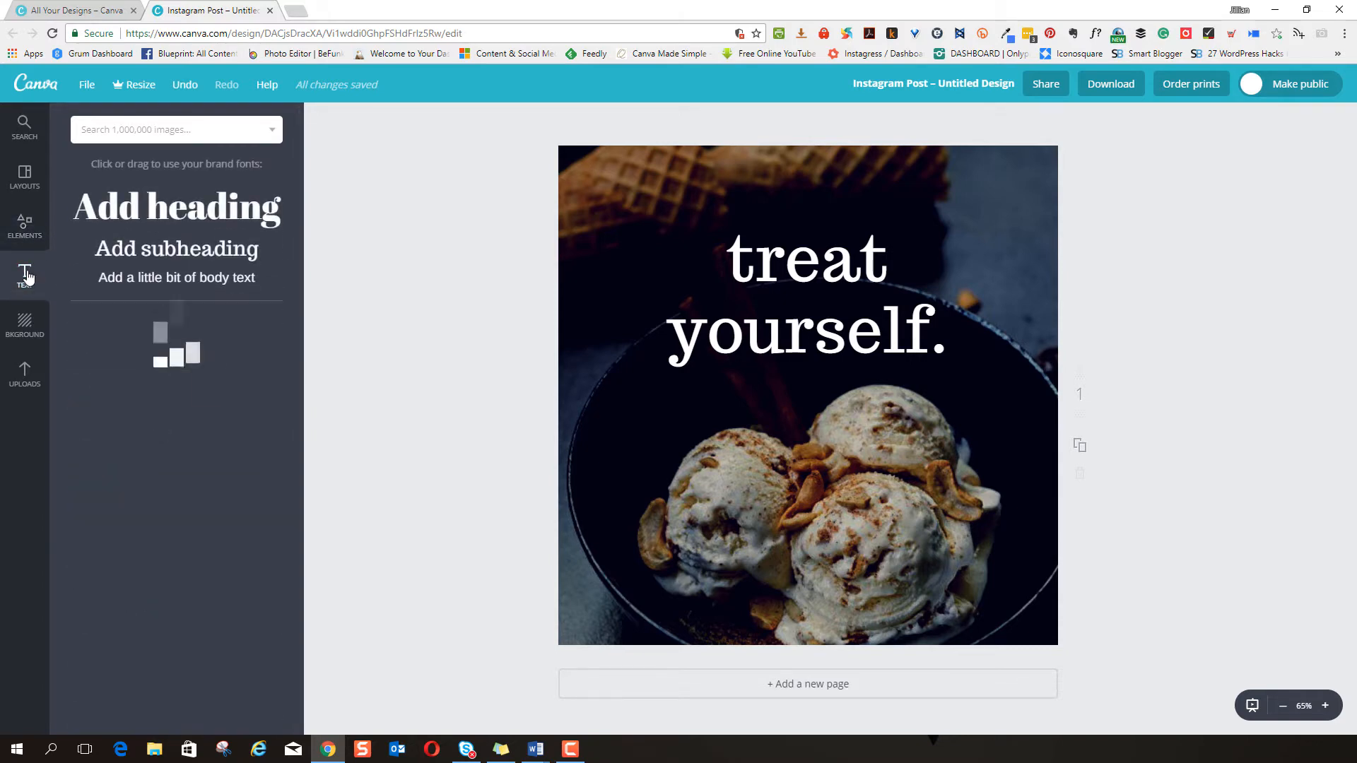
click(26, 325)
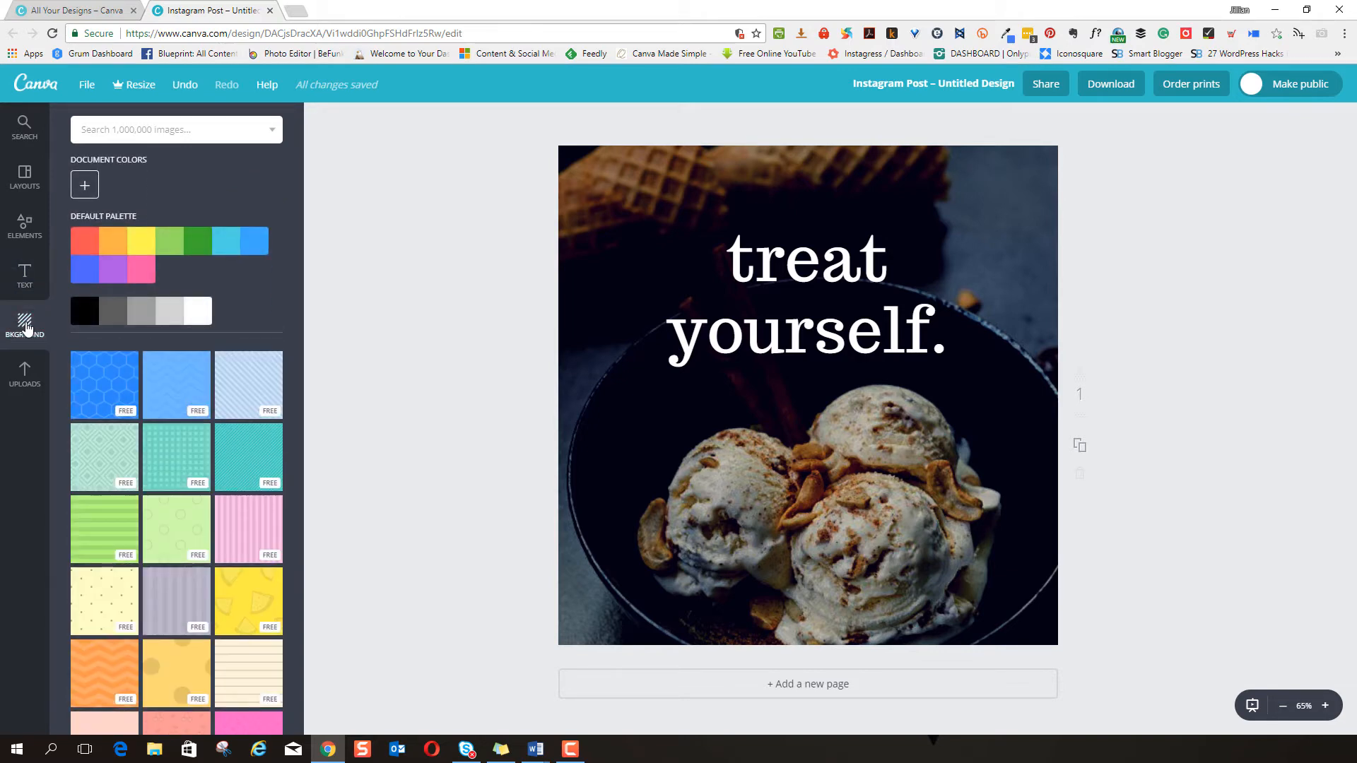
click(25, 376)
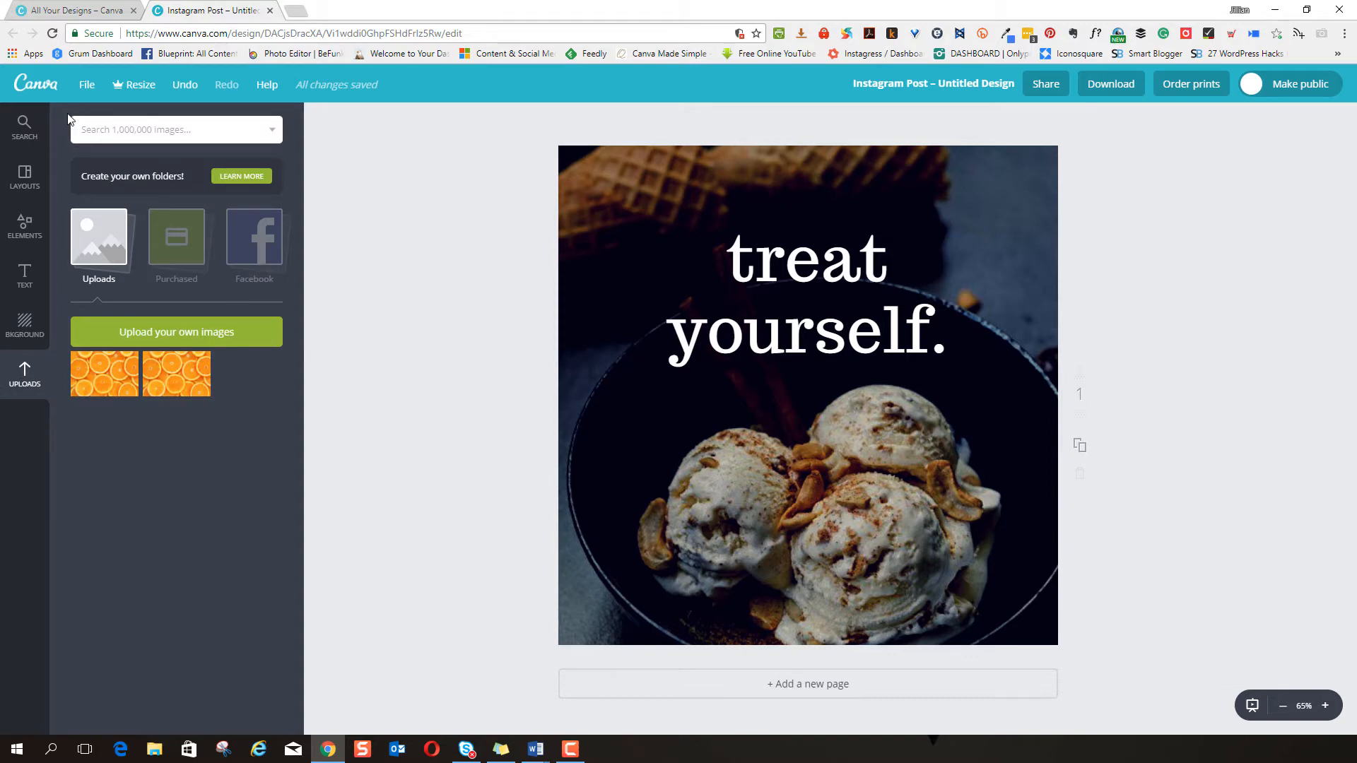
- Check the design's file options, and undo and redo the last layout change
click(87, 88)
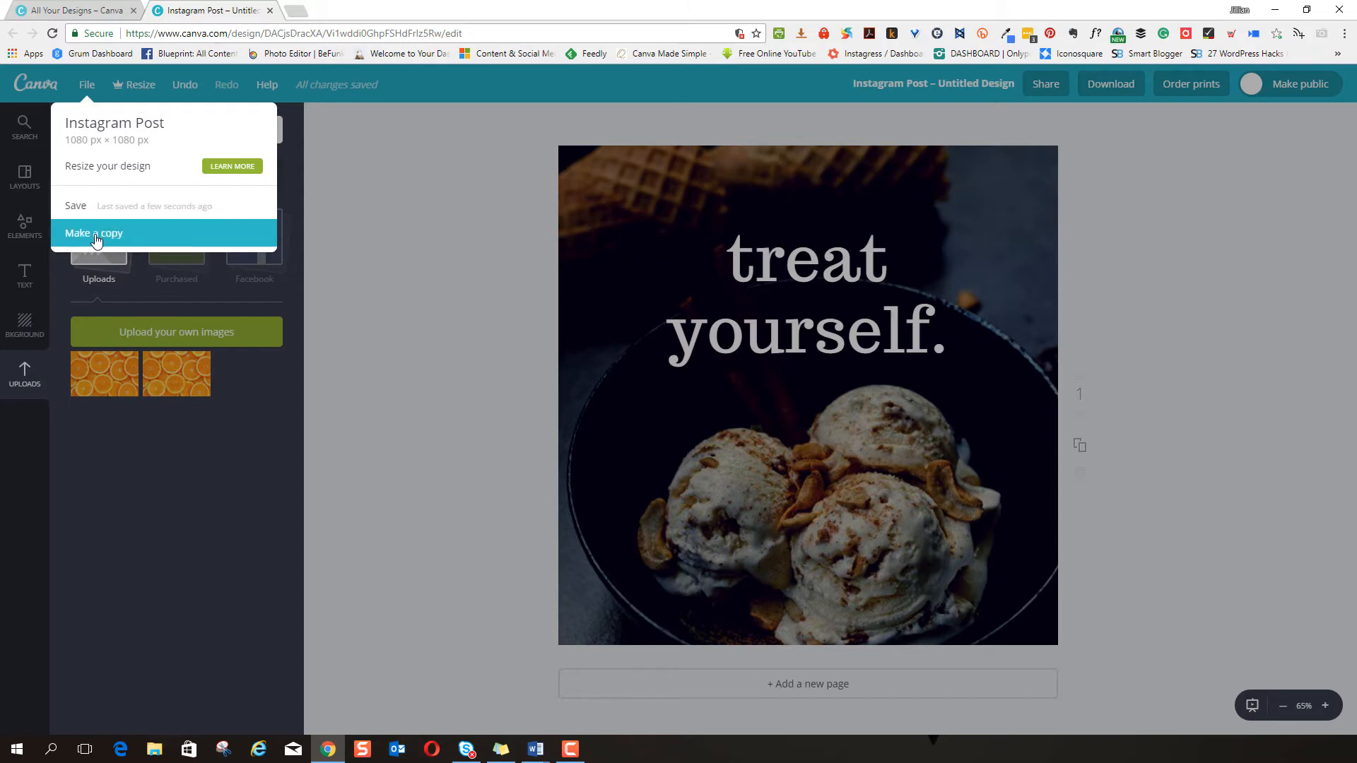
click(144, 92)
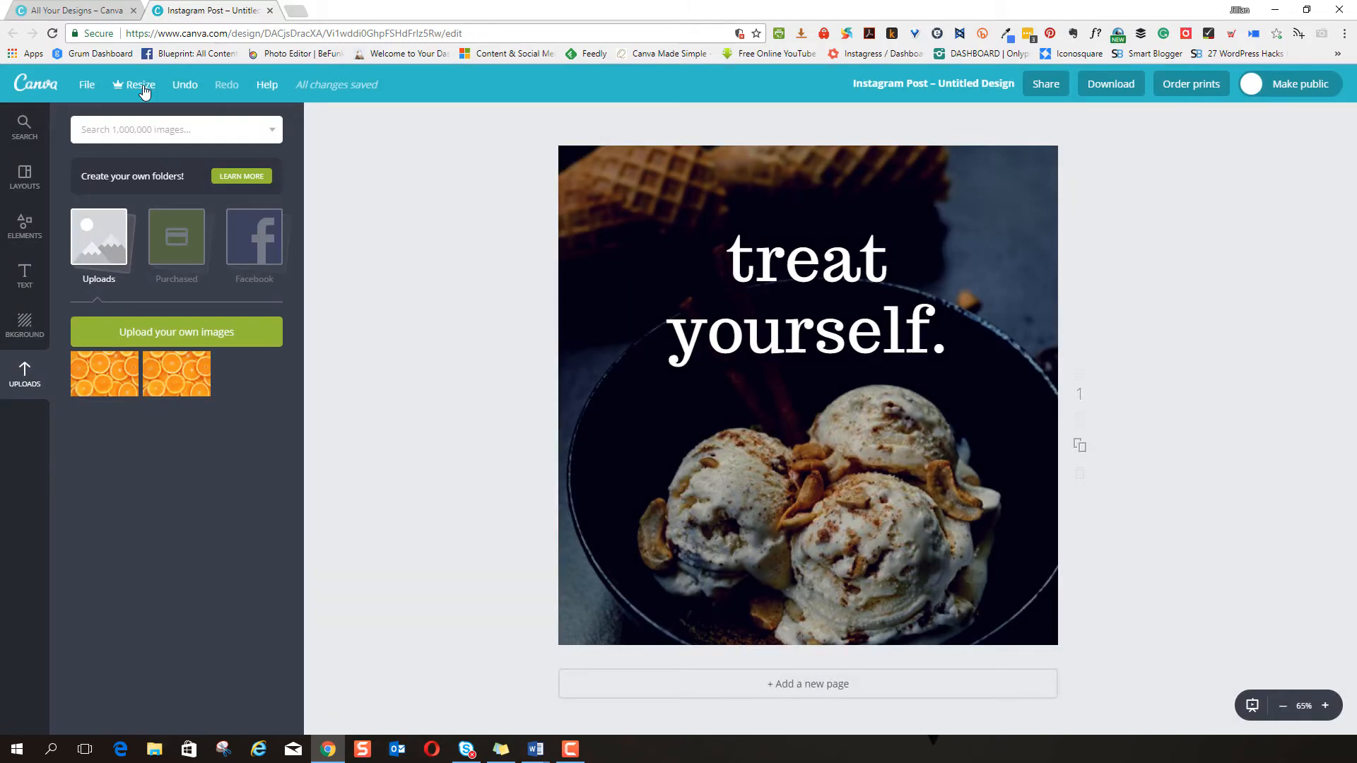
click(187, 91)
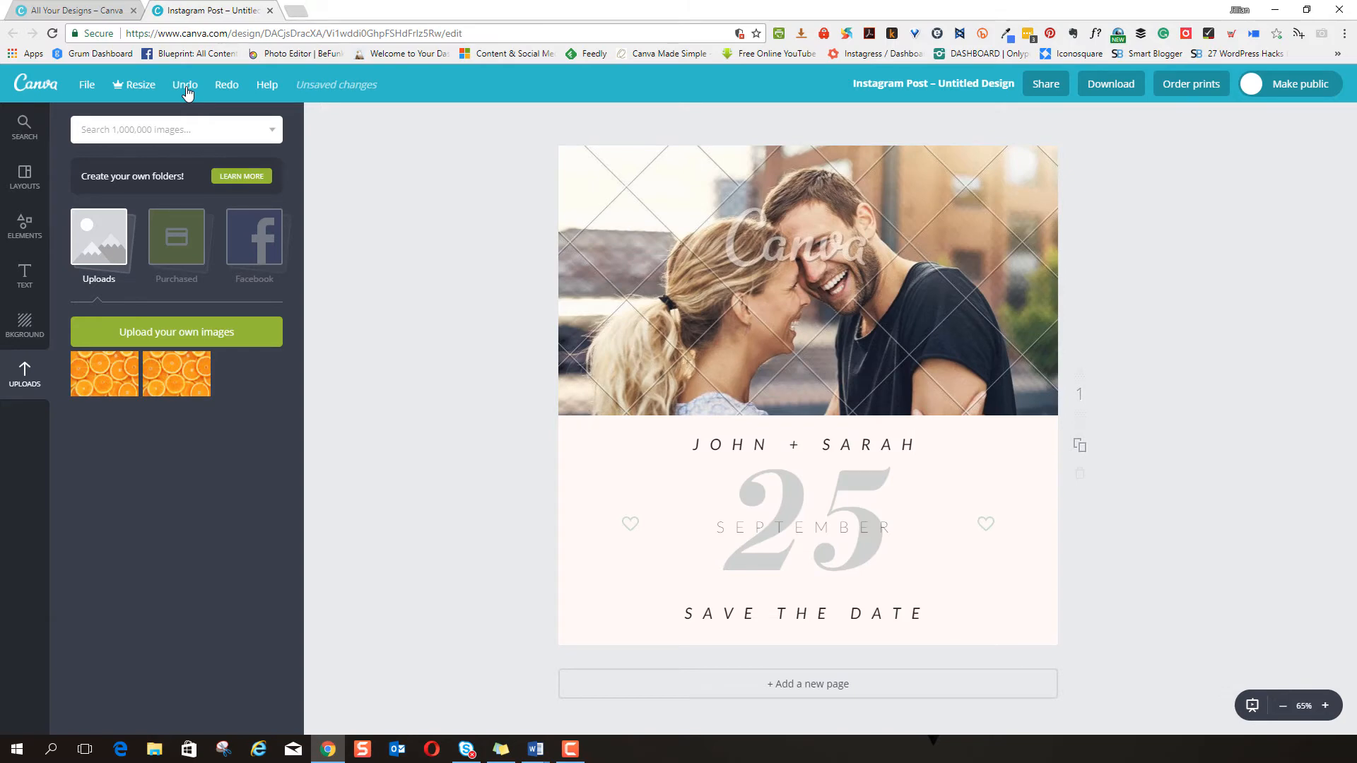
click(226, 87)
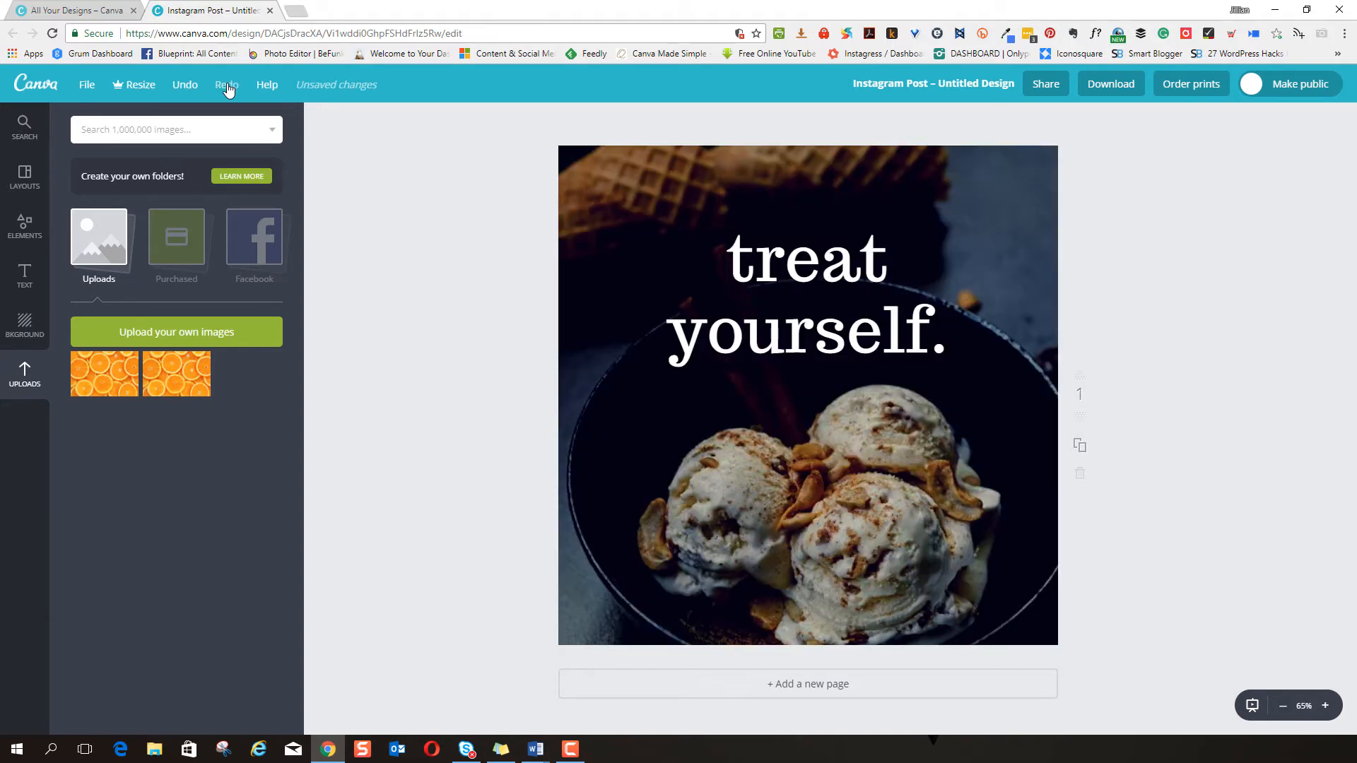
- View the Canva Help Center and return to the Instagram Post design
click(268, 86)
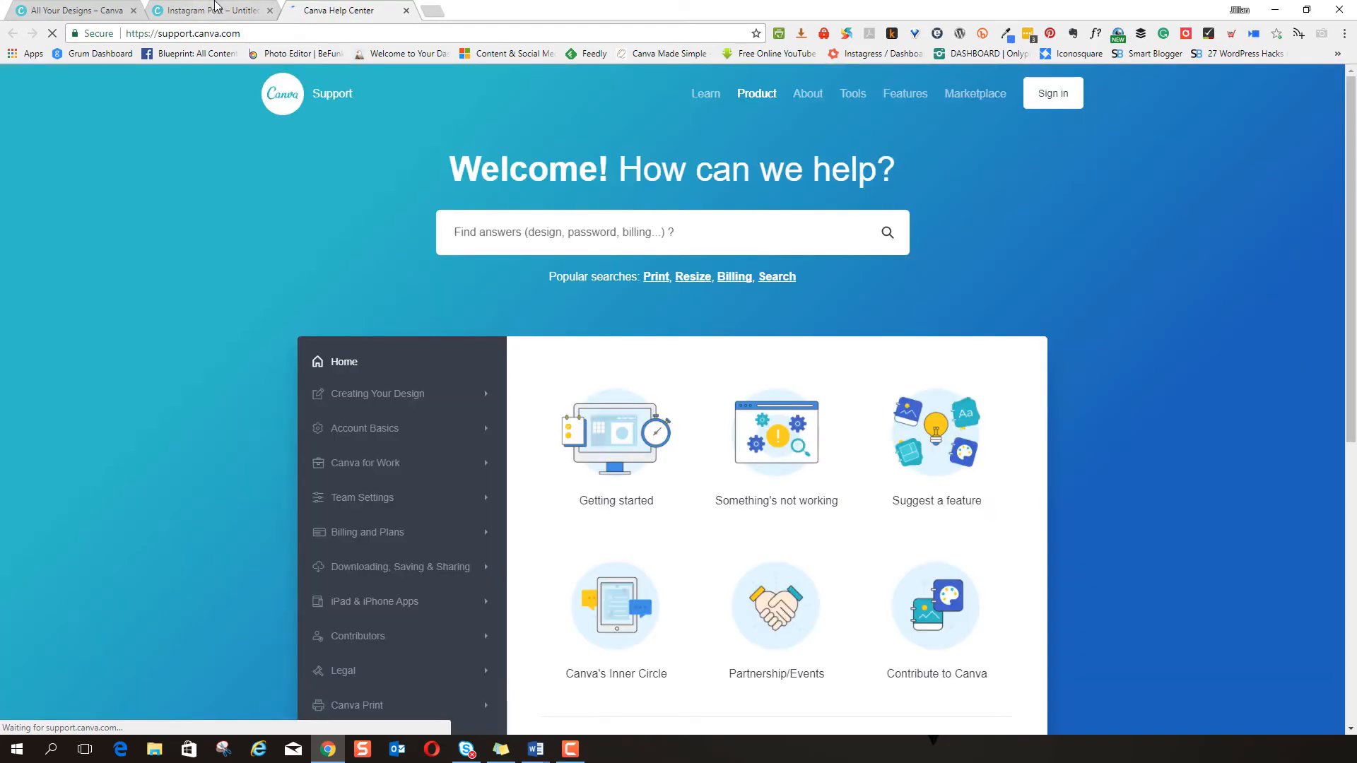
click(216, 8)
- Title the Instagram Post design "Dashboard tour"
click(920, 84)
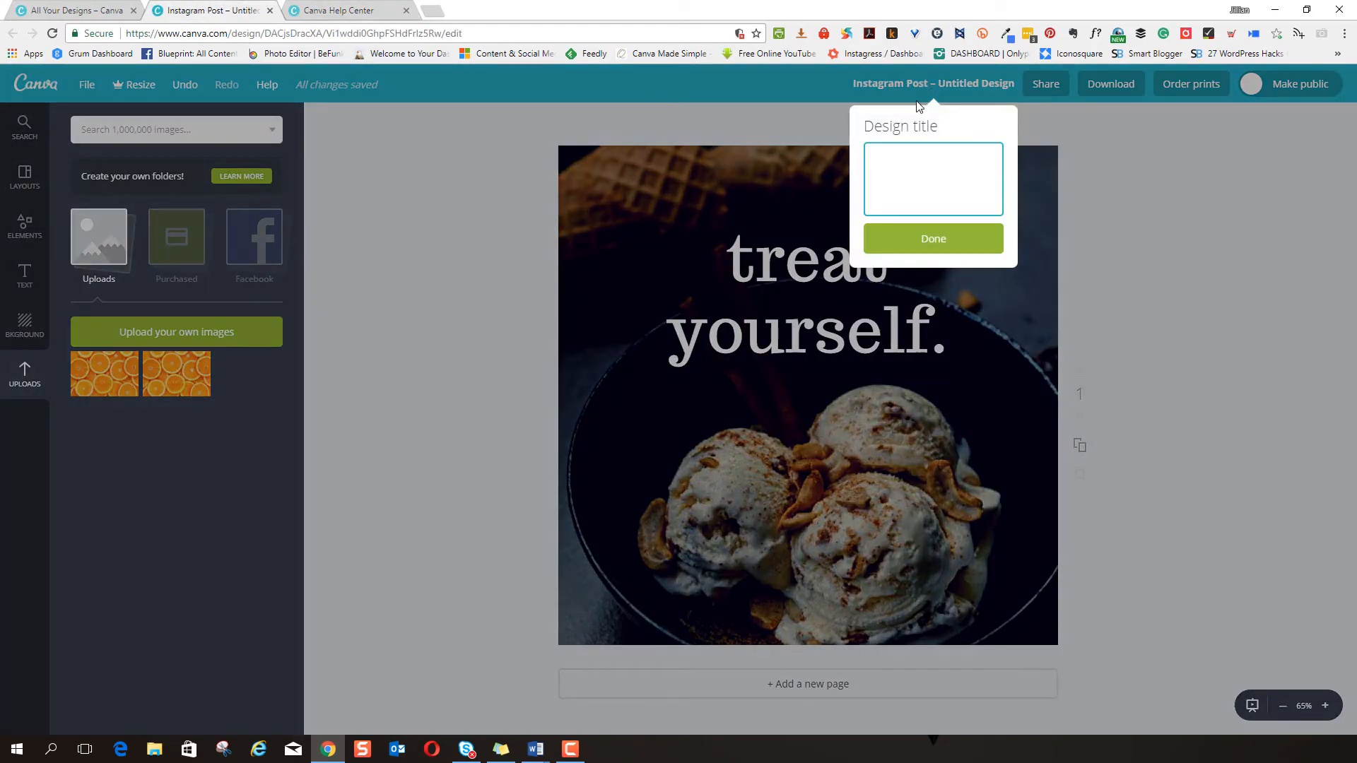
text(Dashboard tour)
click(922, 243)
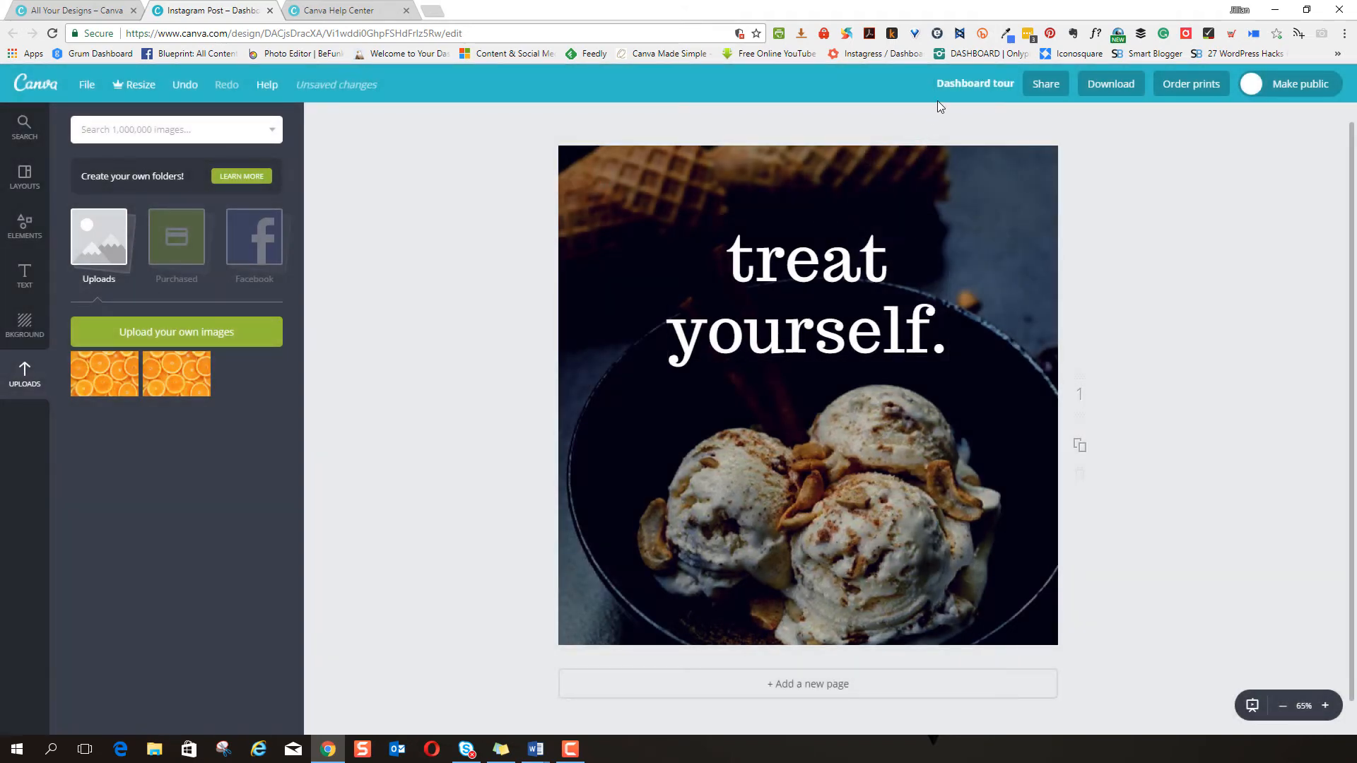
- Examine the design's sharing options, download file types and print ordering options
click(1042, 88)
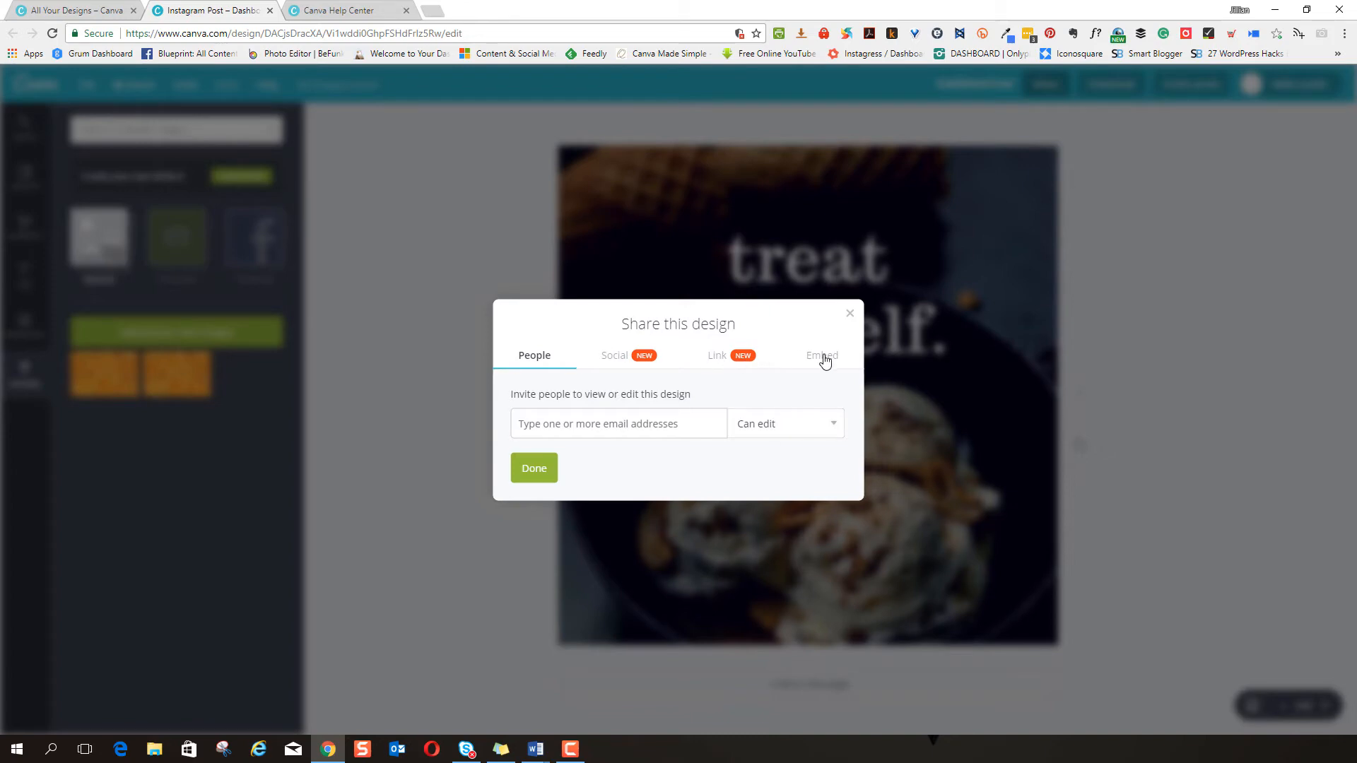
click(850, 313)
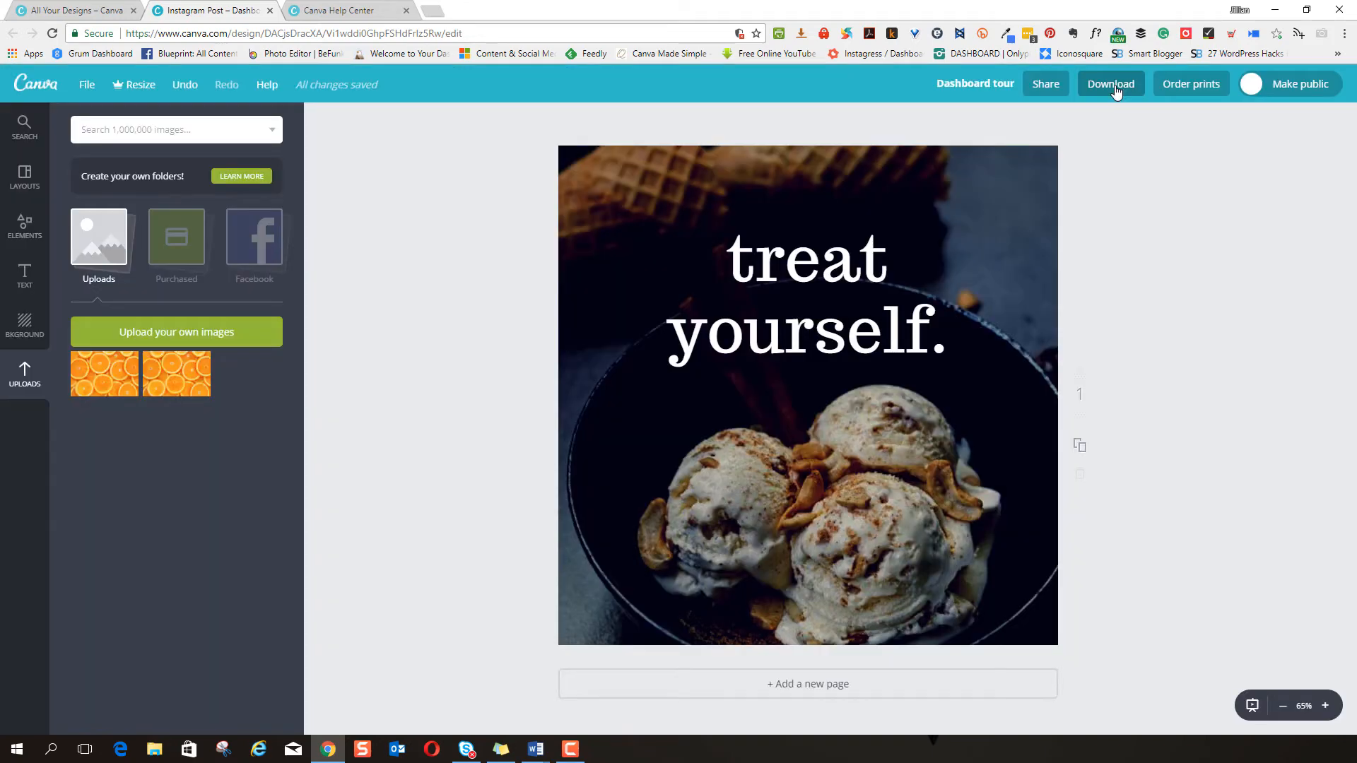
click(1116, 90)
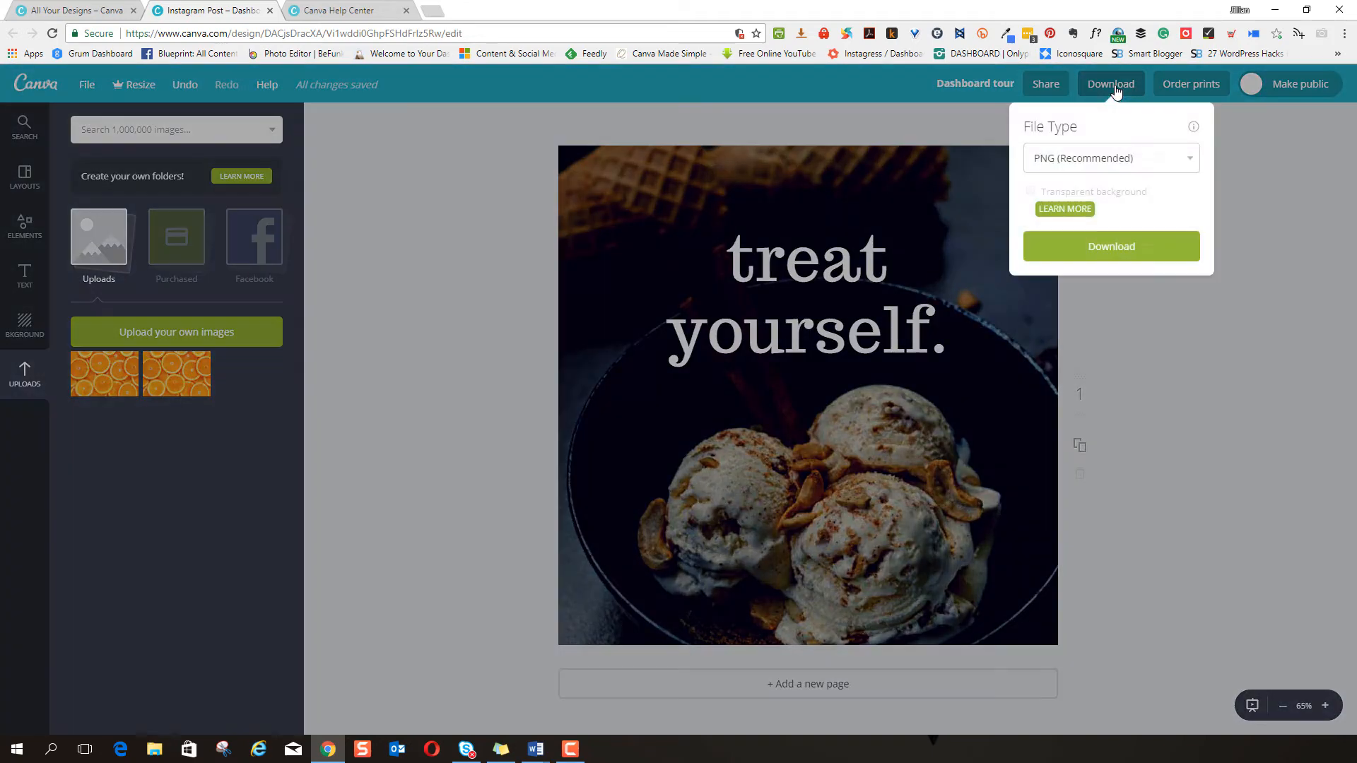
click(1190, 162)
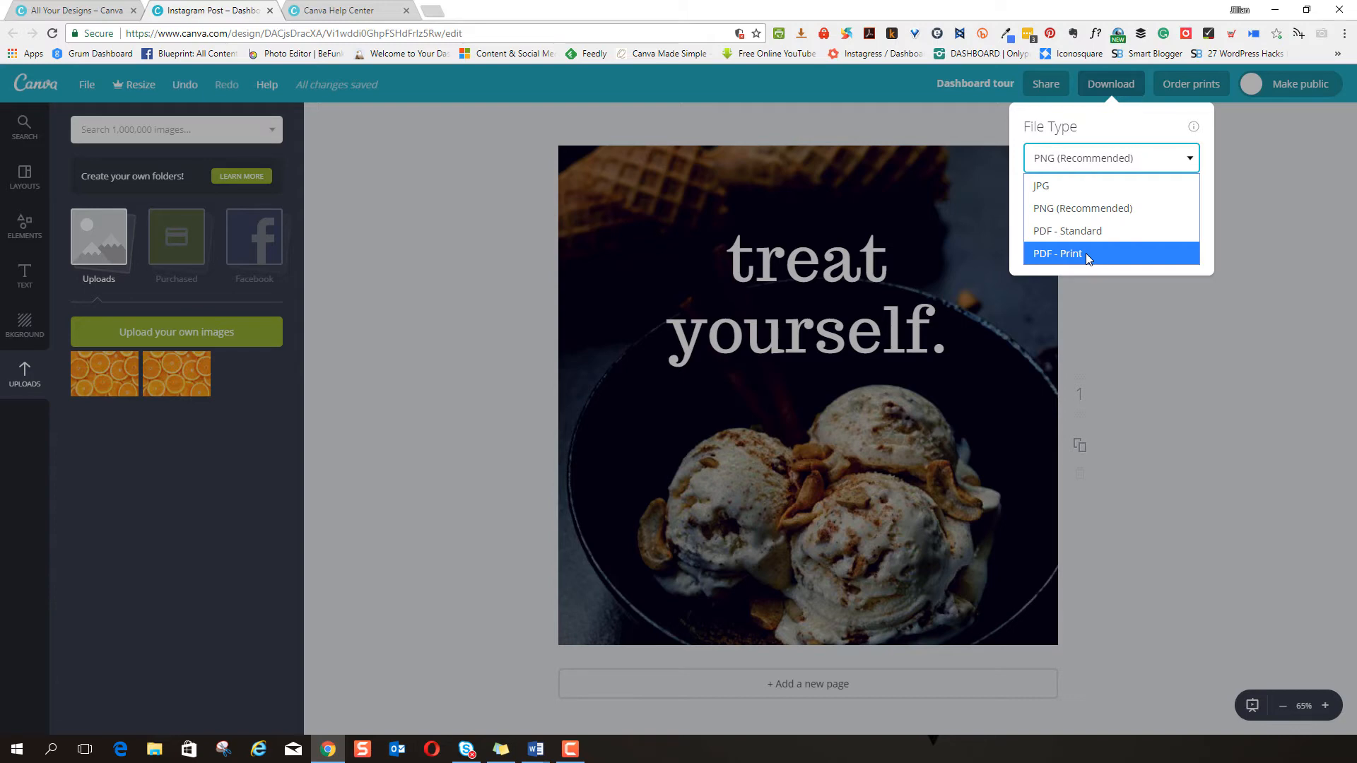
click(1190, 87)
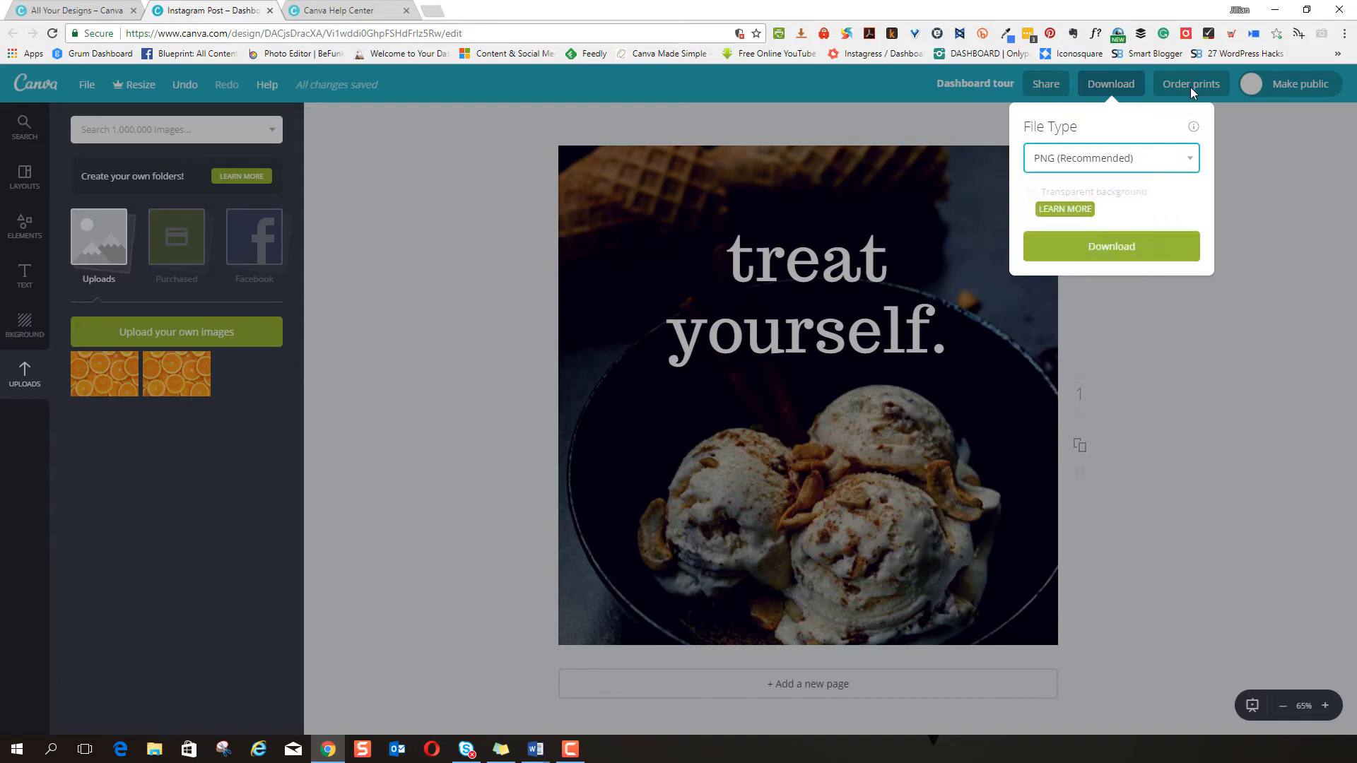
click(1190, 87)
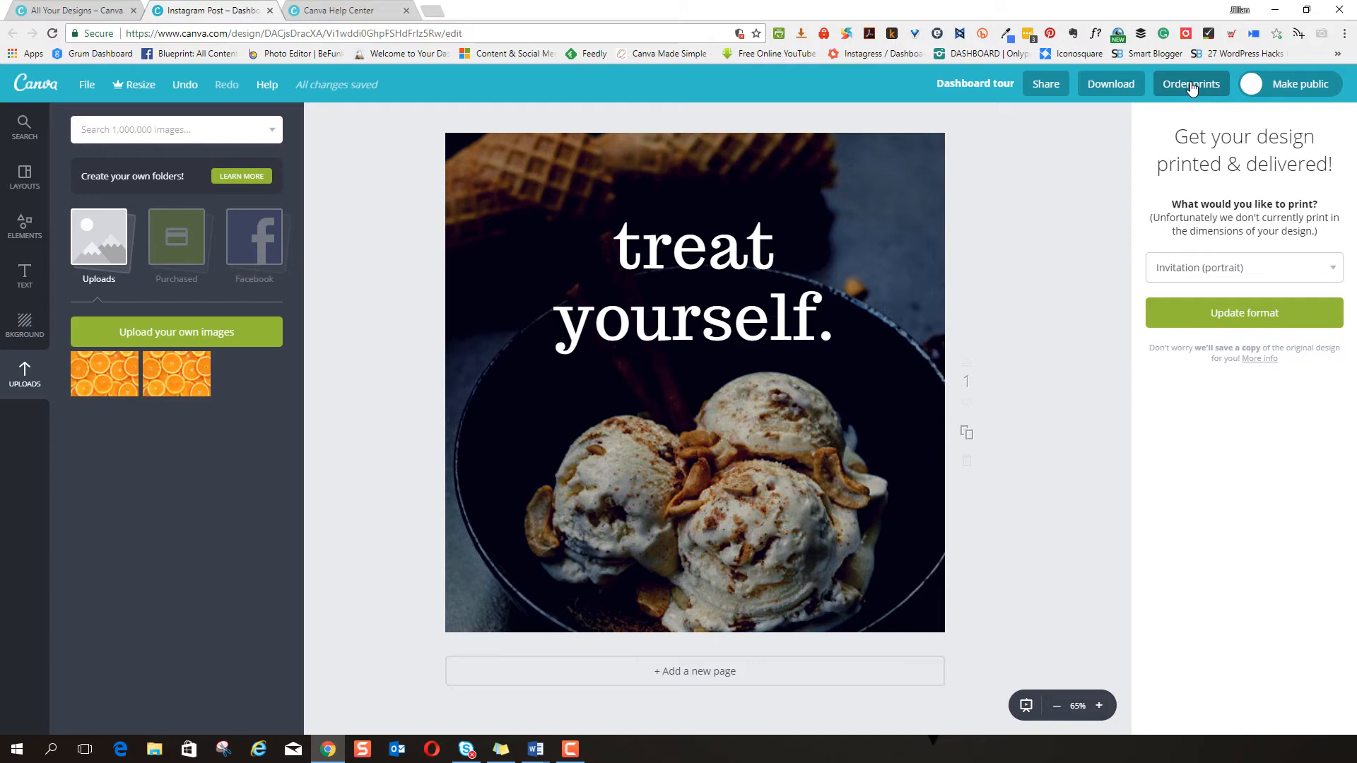
- Return to the Canva home page and look through all the saved designs
click(37, 86)
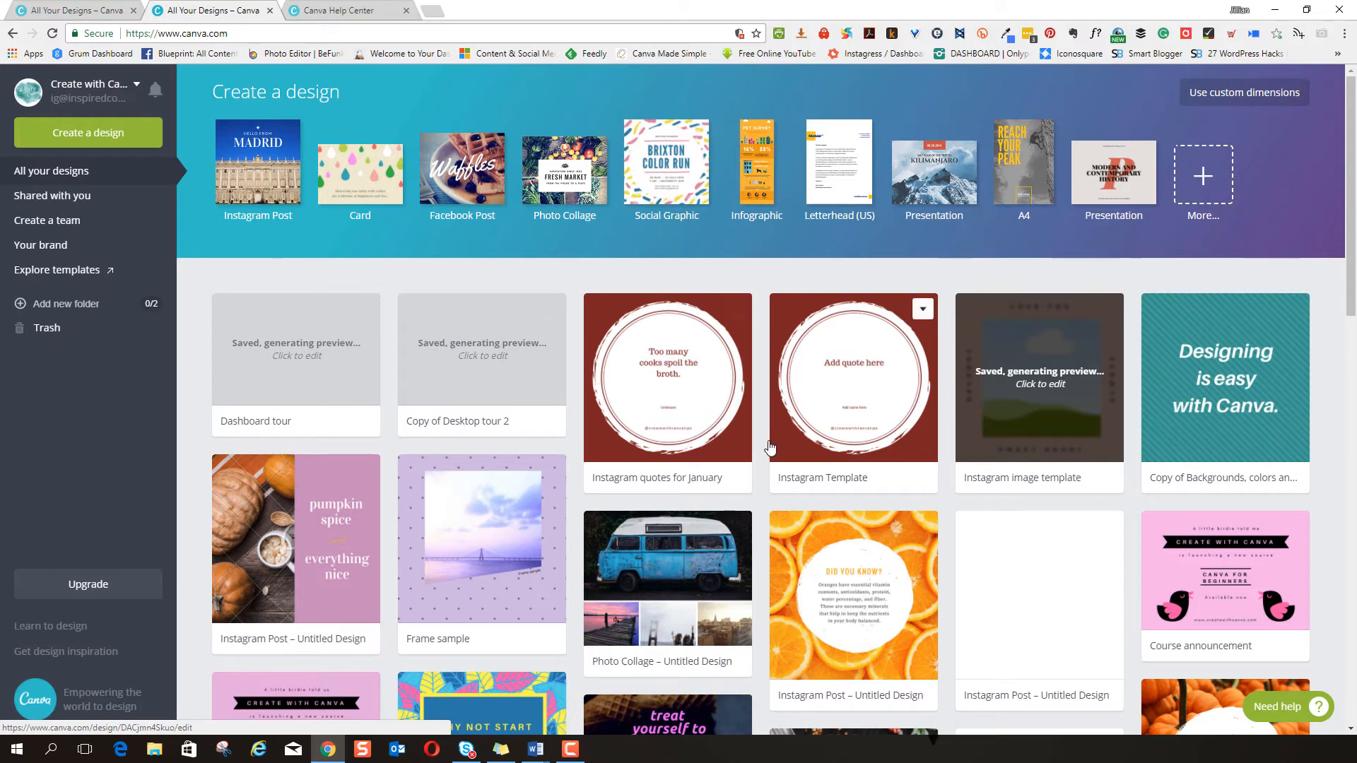
scroll(771, 447, down, 12)
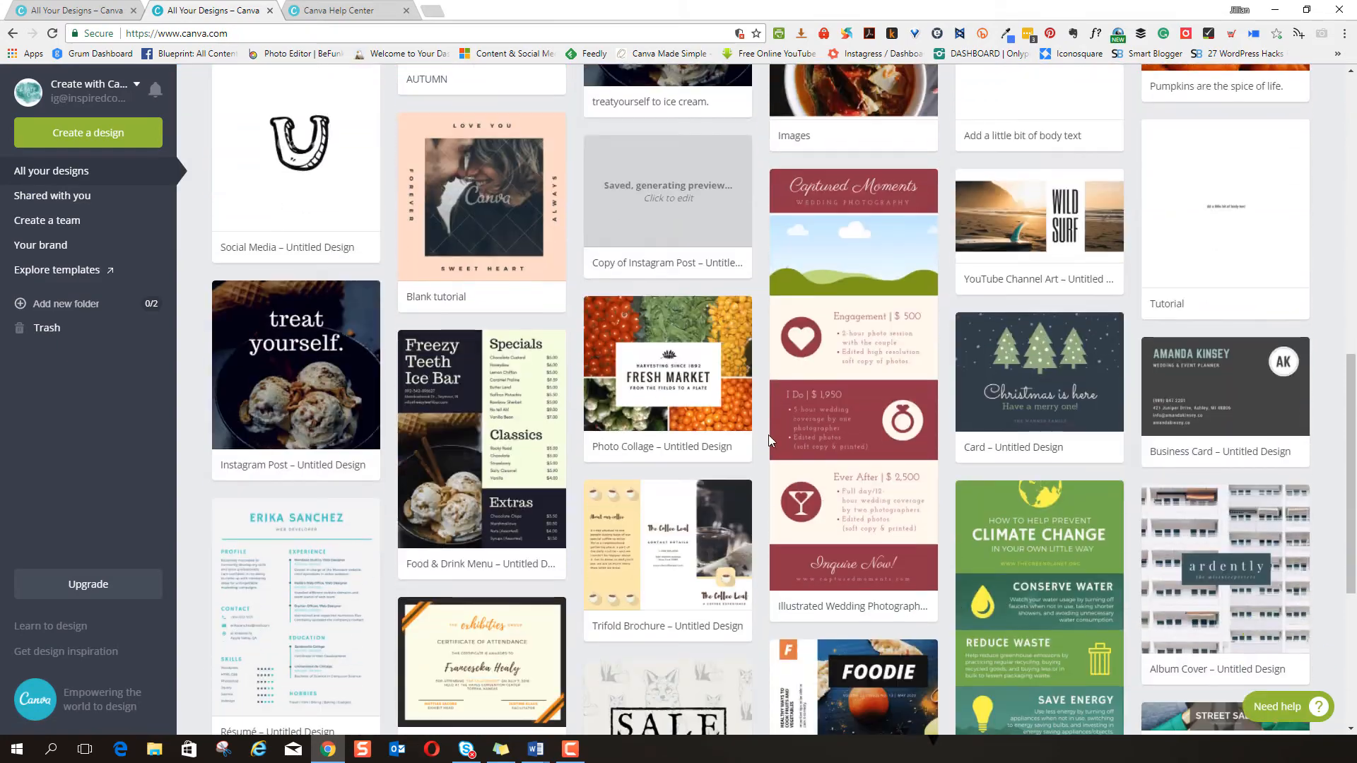
scroll(769, 435, down, 7)
scroll(769, 435, up, 6)
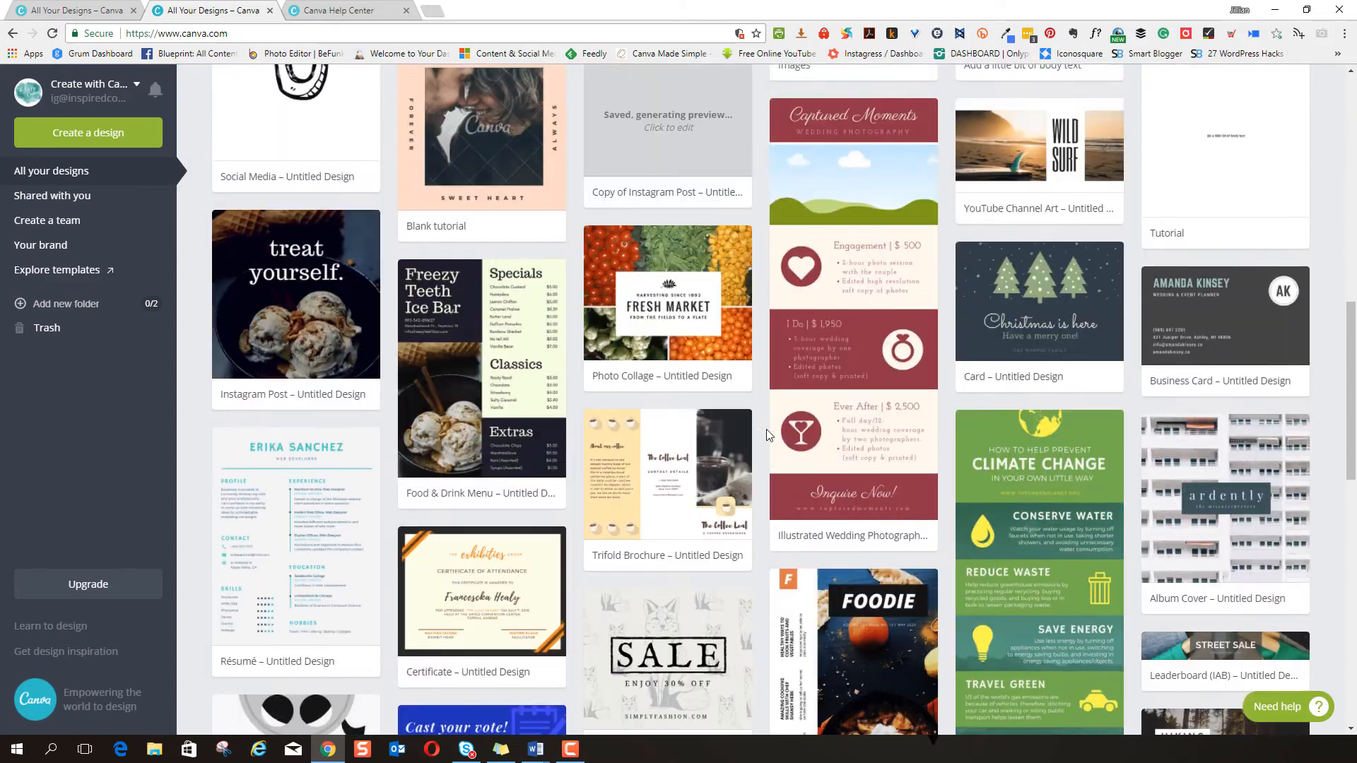
scroll(766, 430, up, 13)
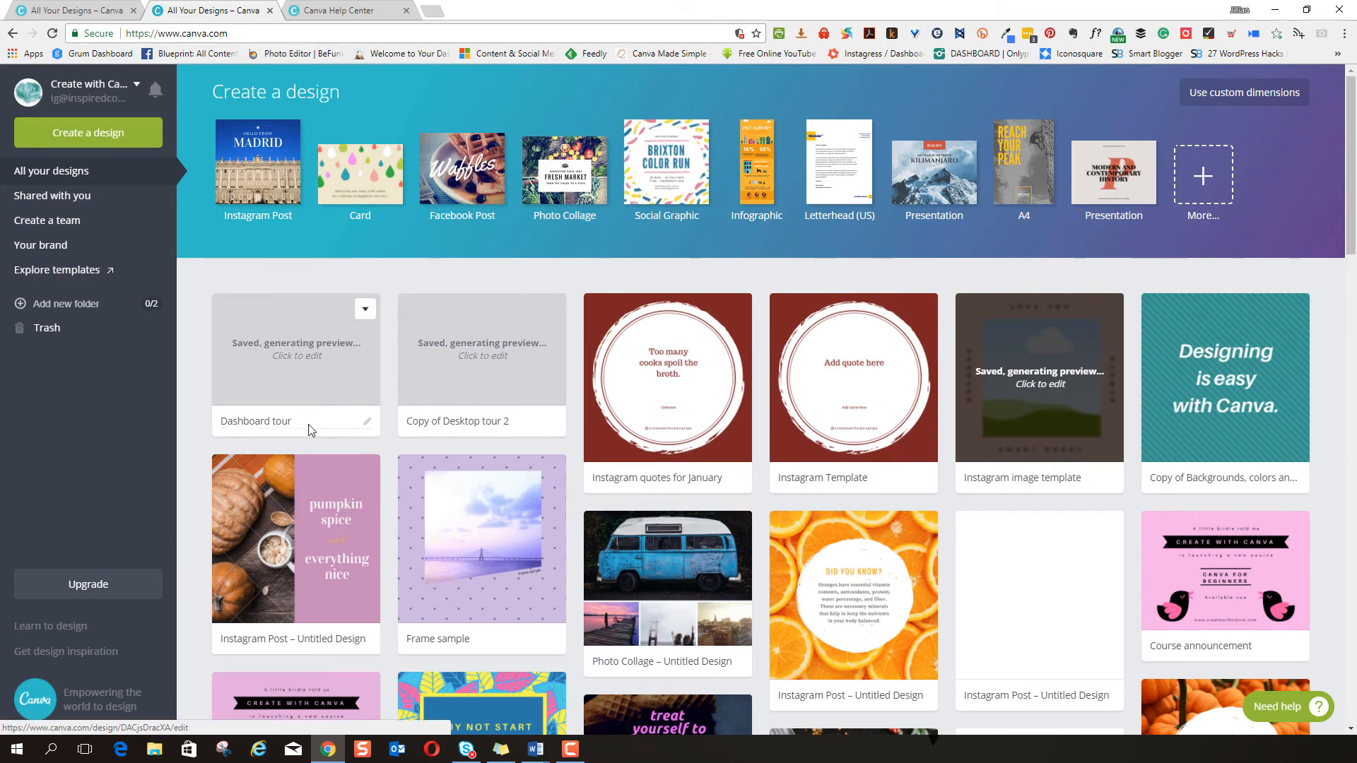
- Rename the "Dashboard tour" design to "Tour" and make a copy of it
click(299, 420)
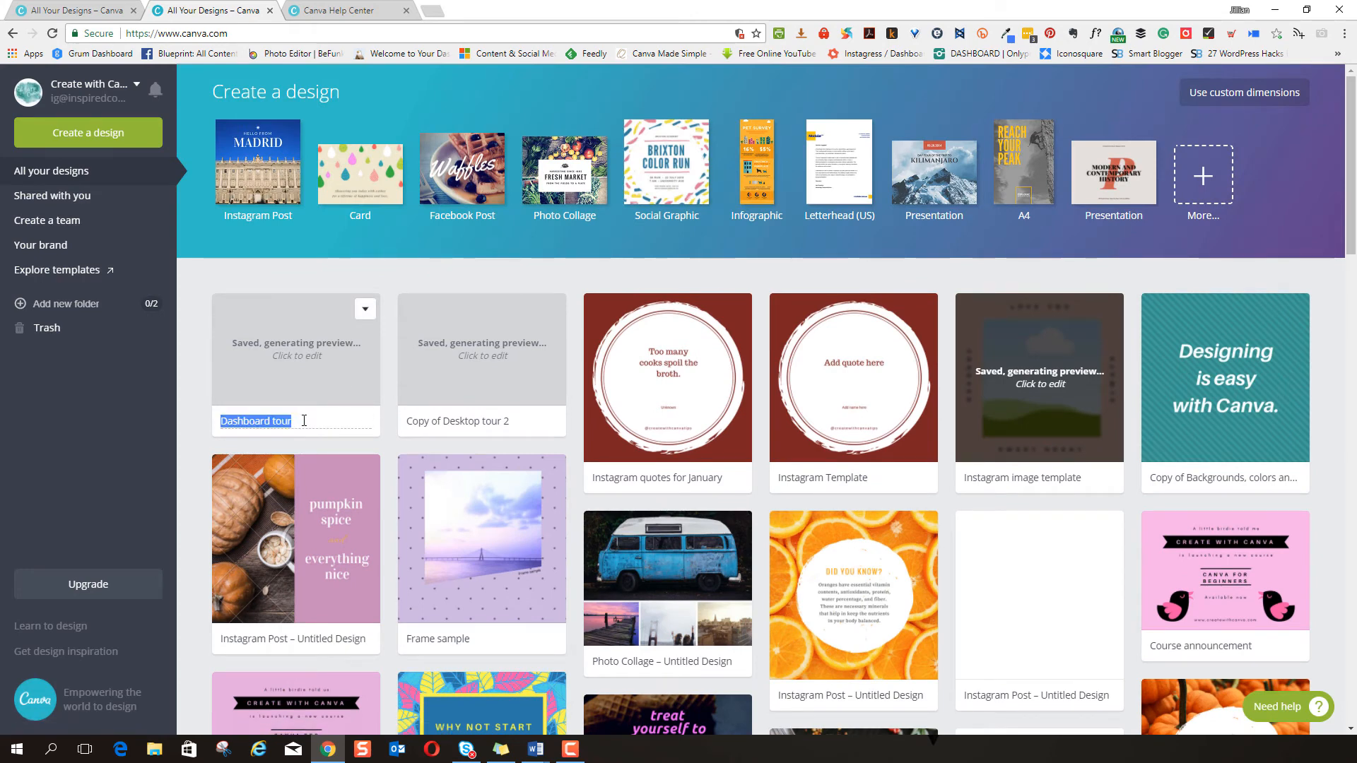
text(T)
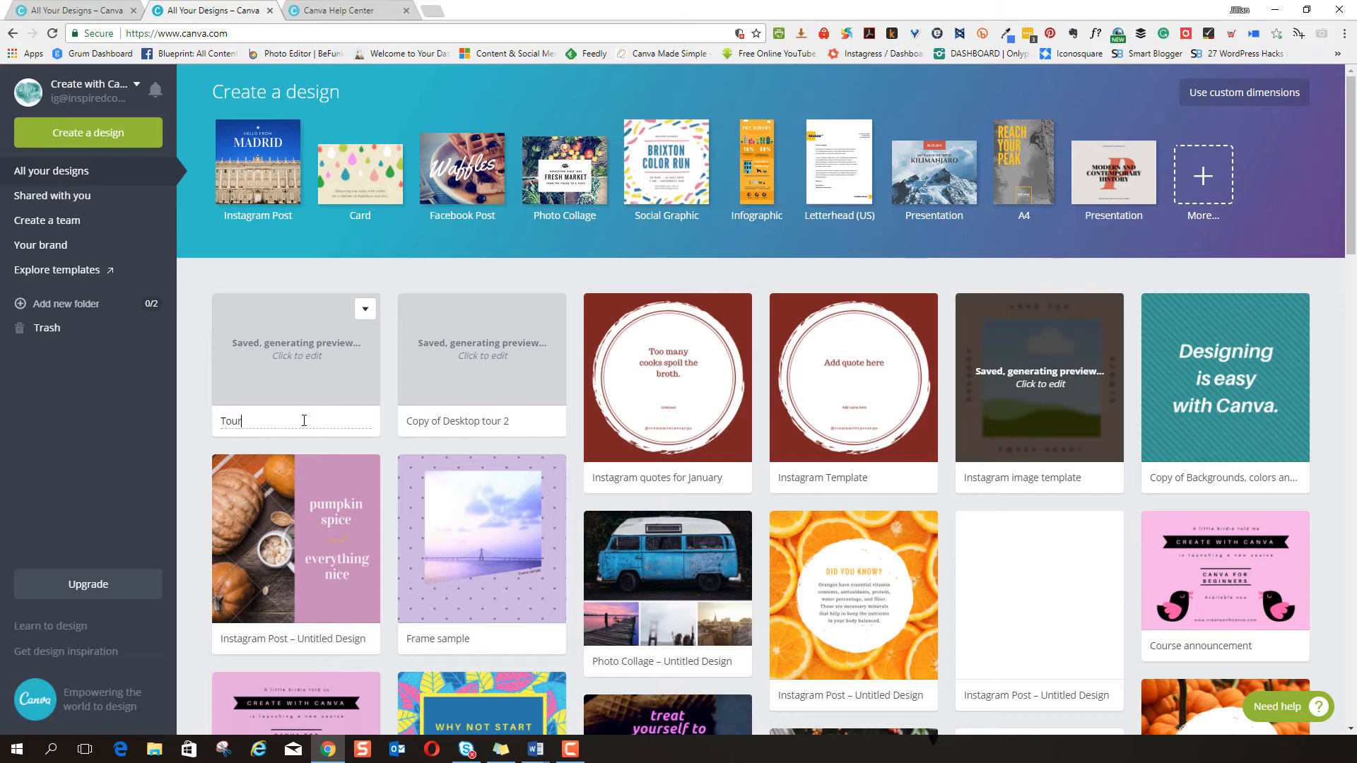
click(365, 313)
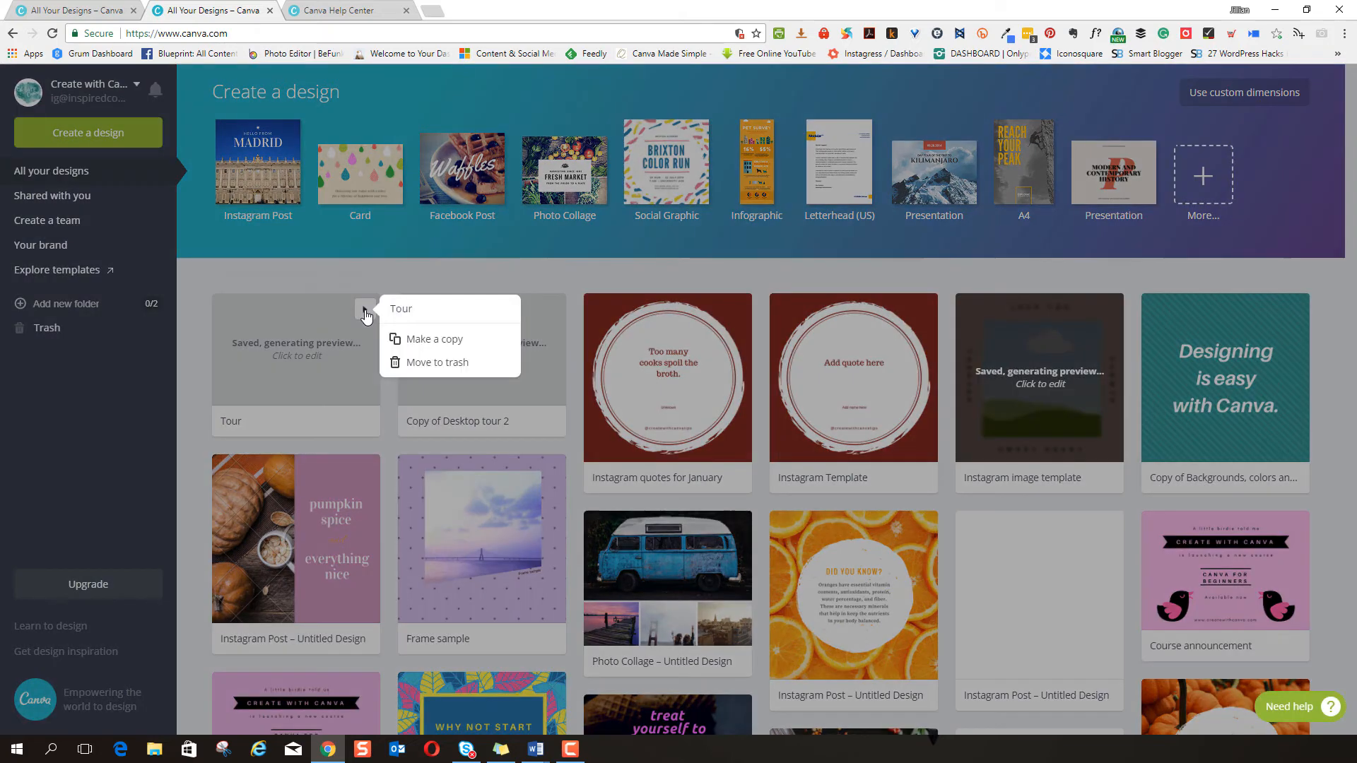
click(450, 341)
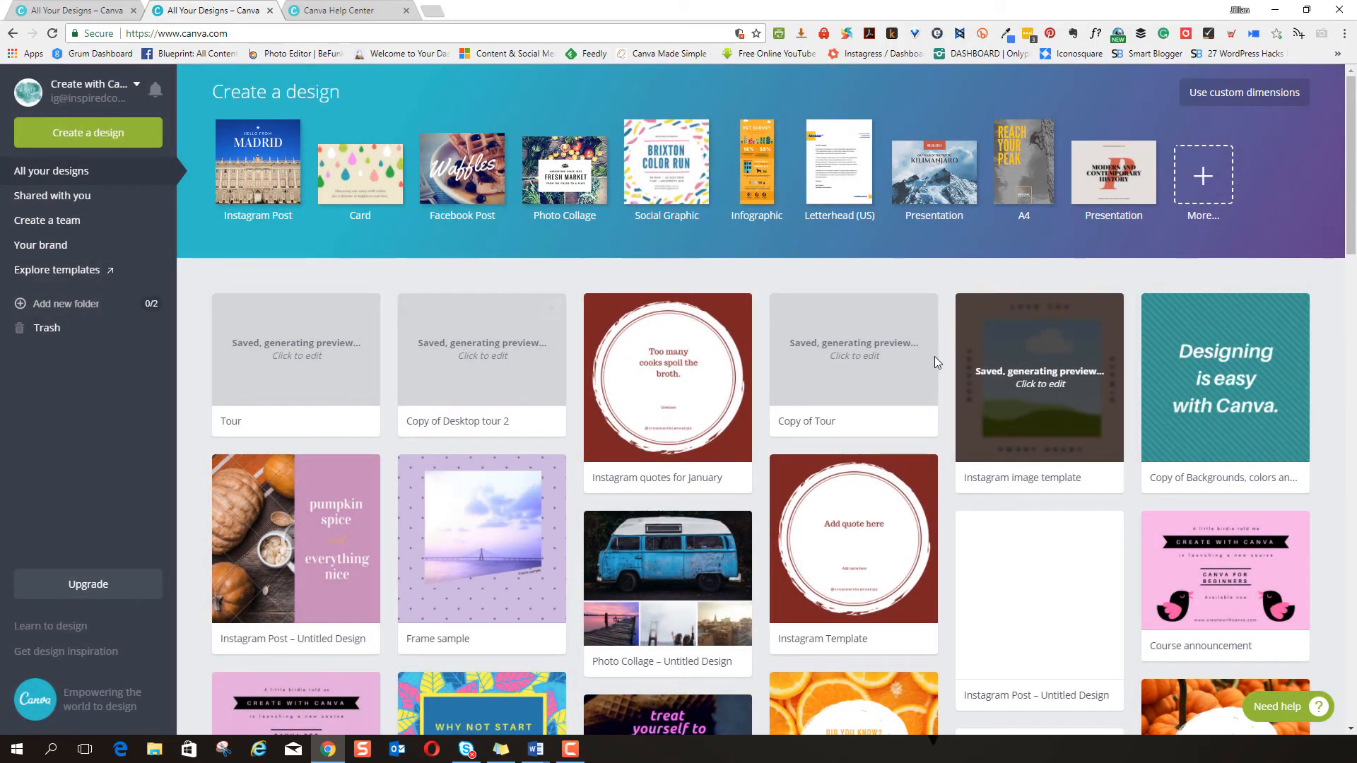
- Move the original Tour design to the trash
click(365, 309)
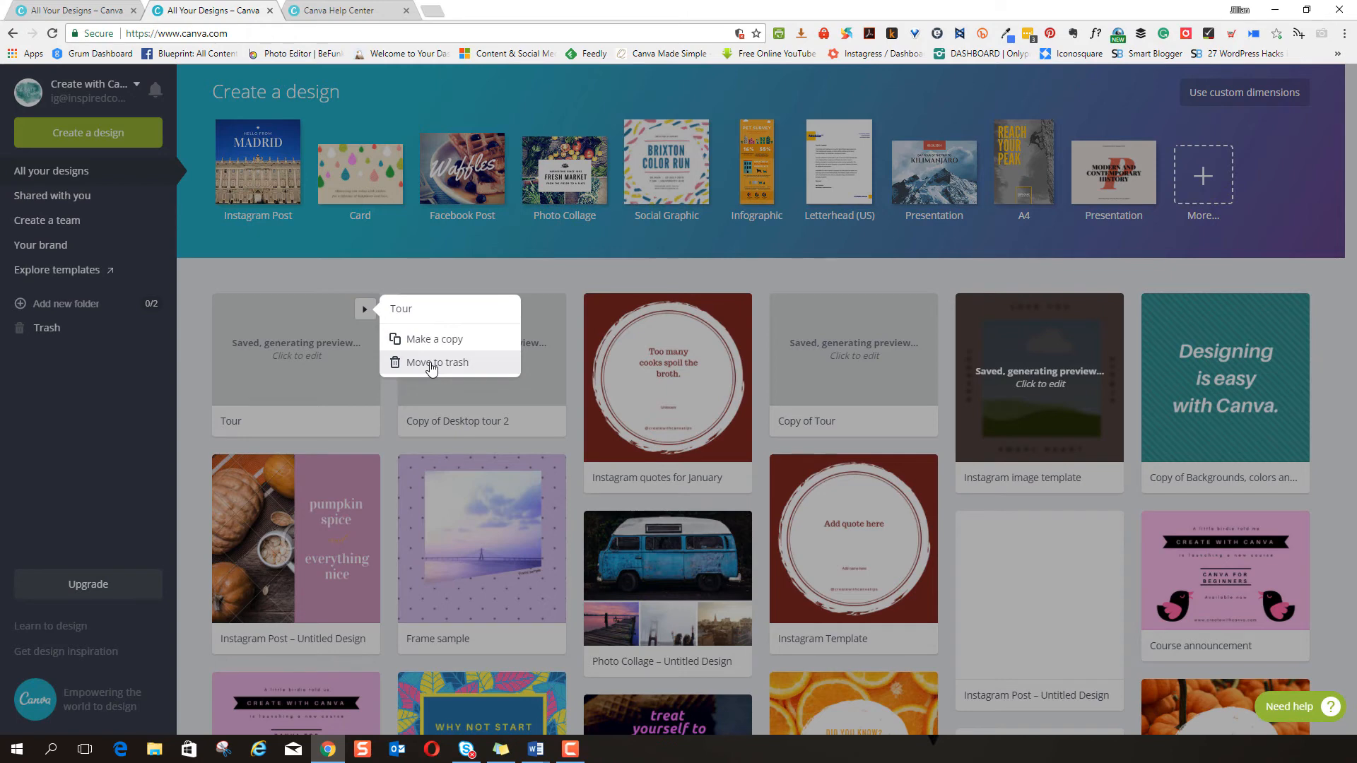
click(432, 363)
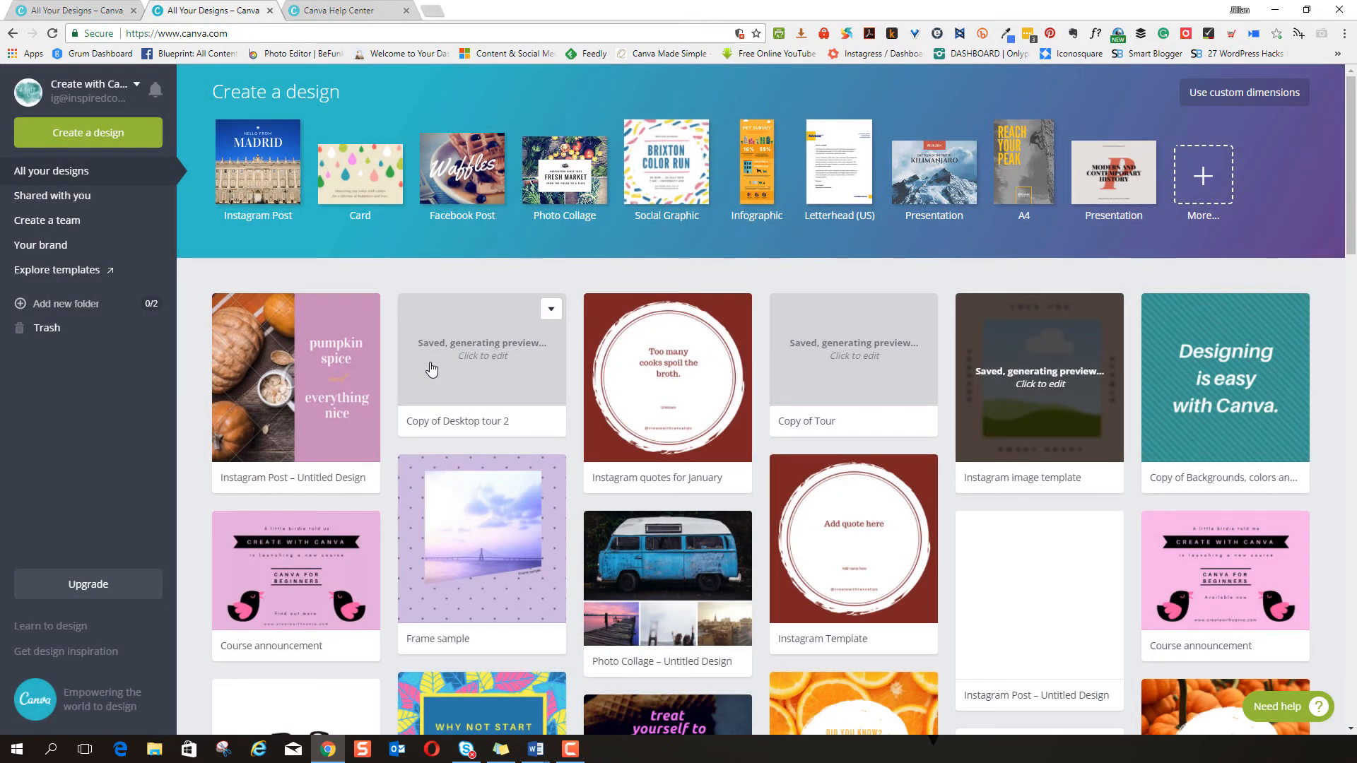
- Look over the account options, the designs shared with you and the team creation page
click(137, 87)
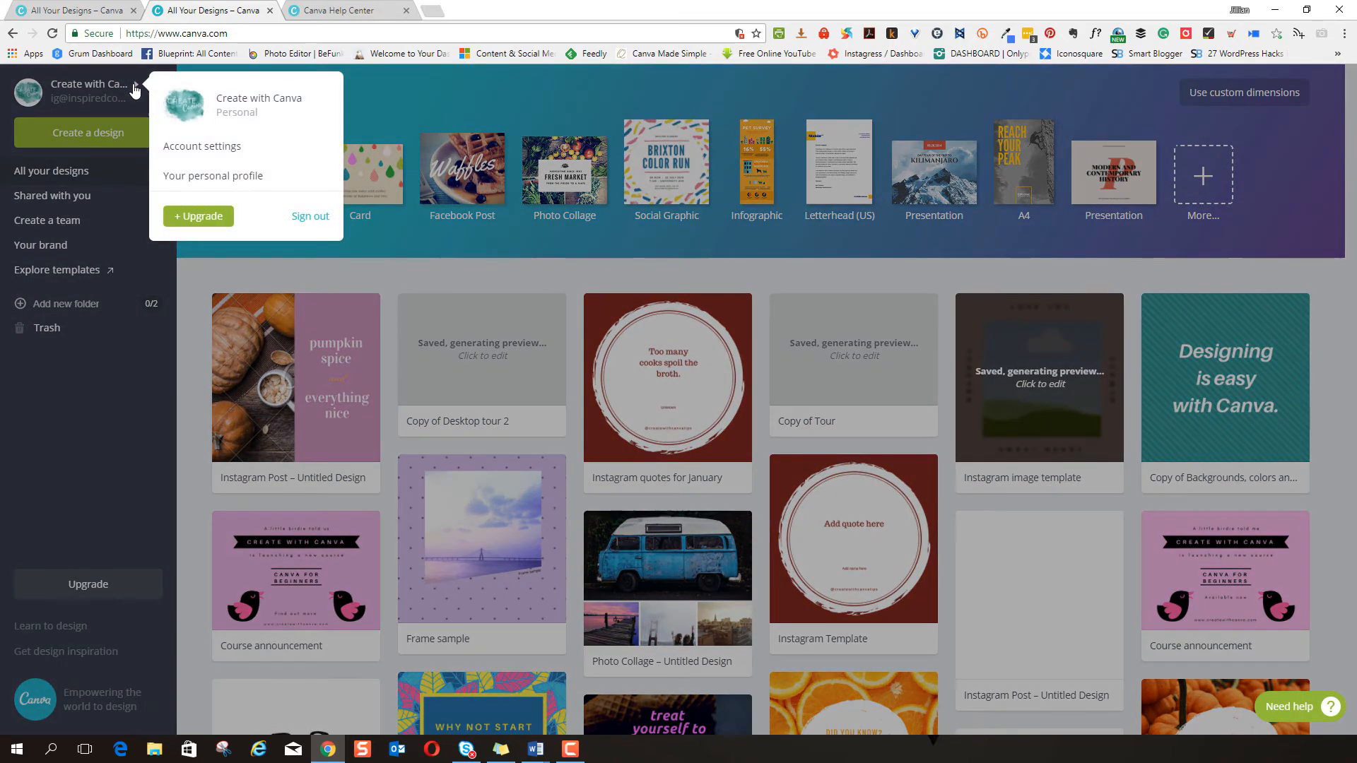
click(137, 82)
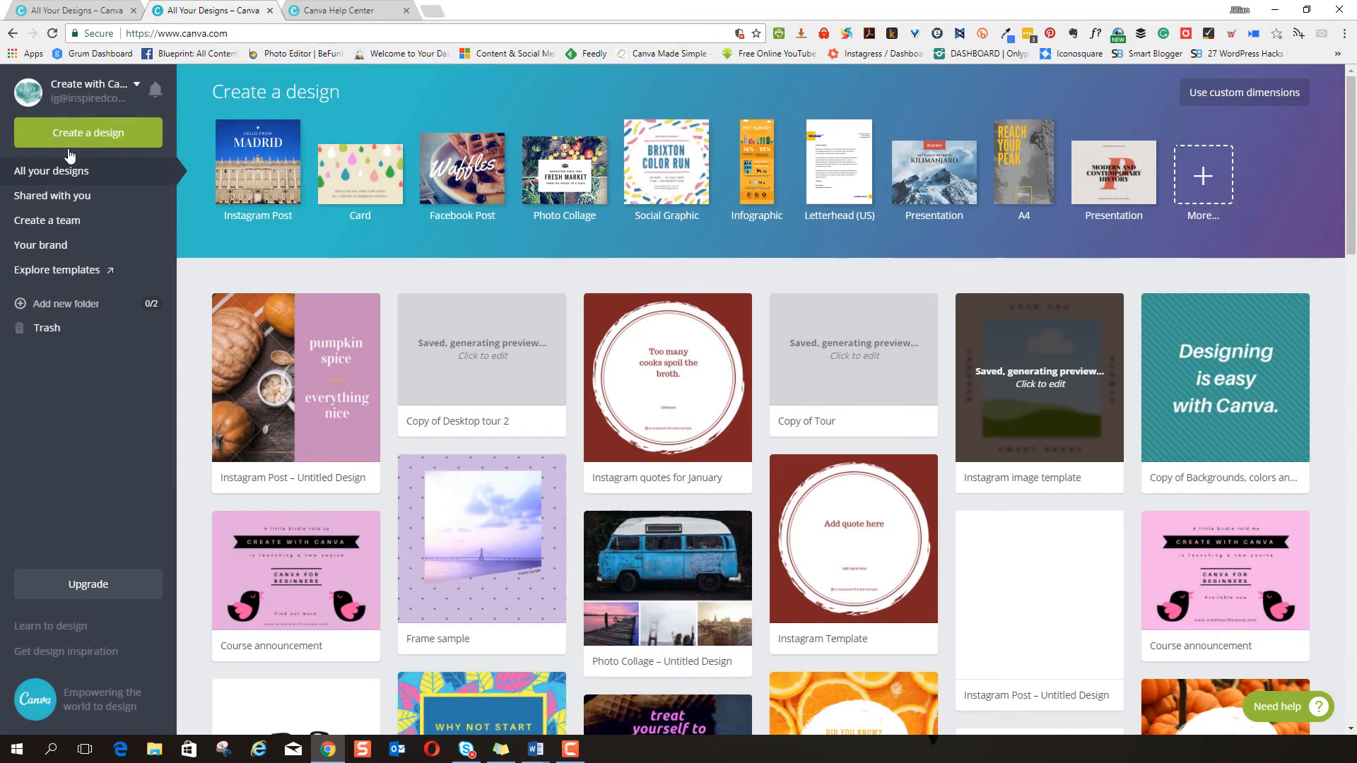
click(60, 201)
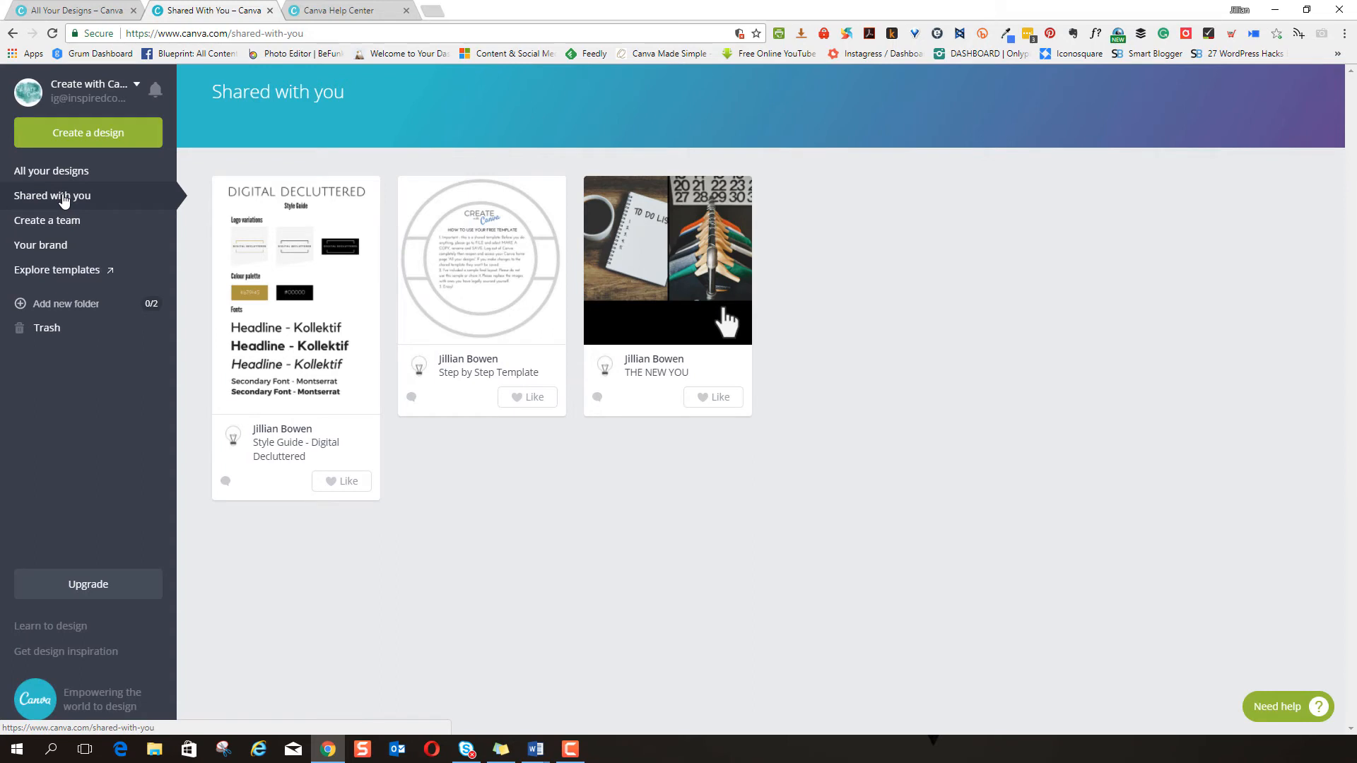
click(57, 222)
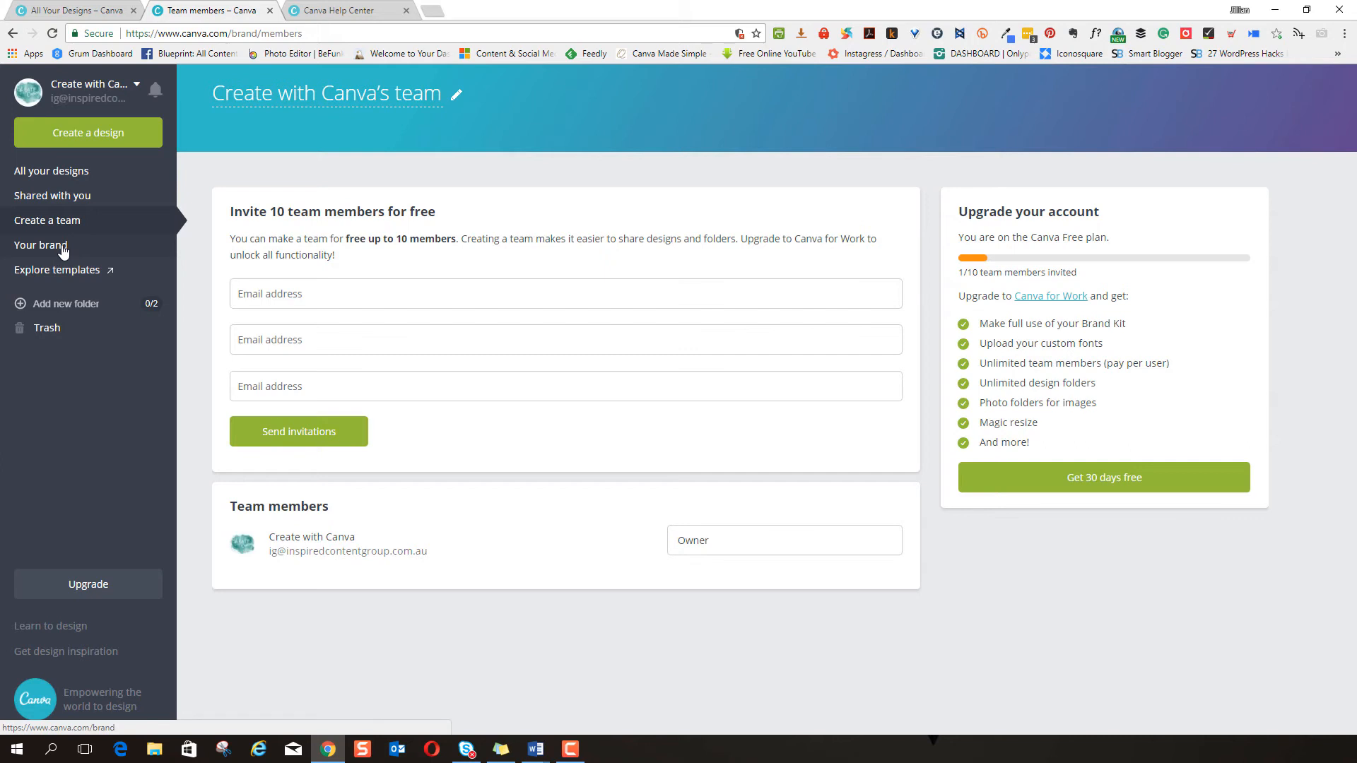
- Examine the brand page's logo, font and colour palette settings
click(61, 249)
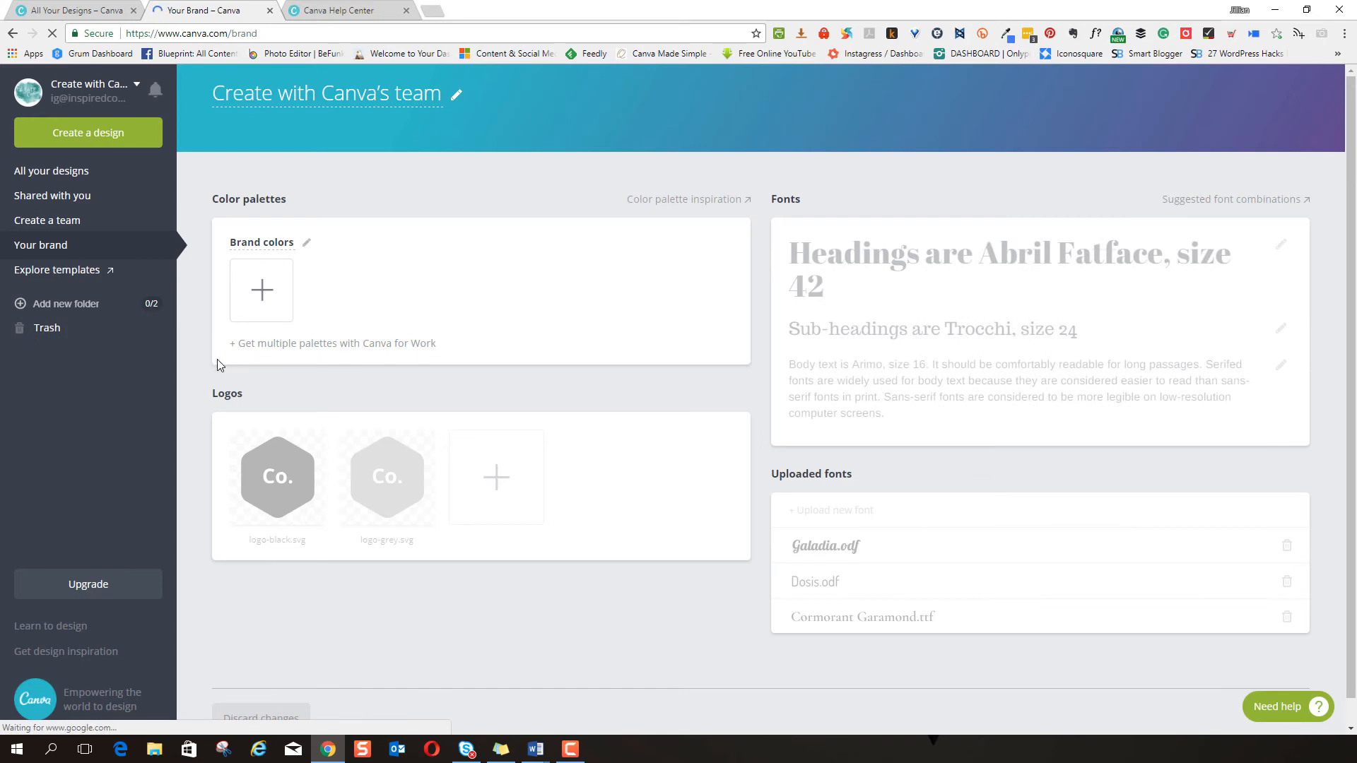
mouse_move(356, 471)
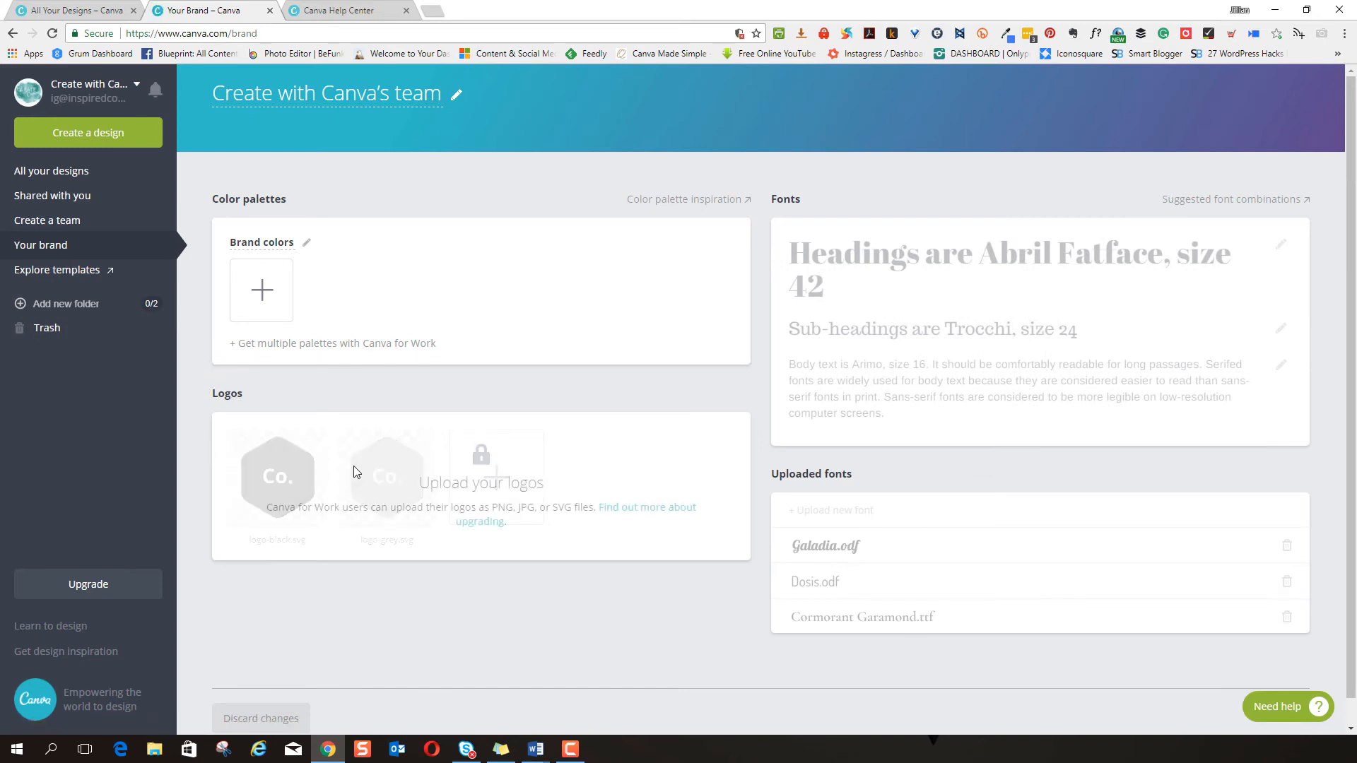
mouse_move(970, 385)
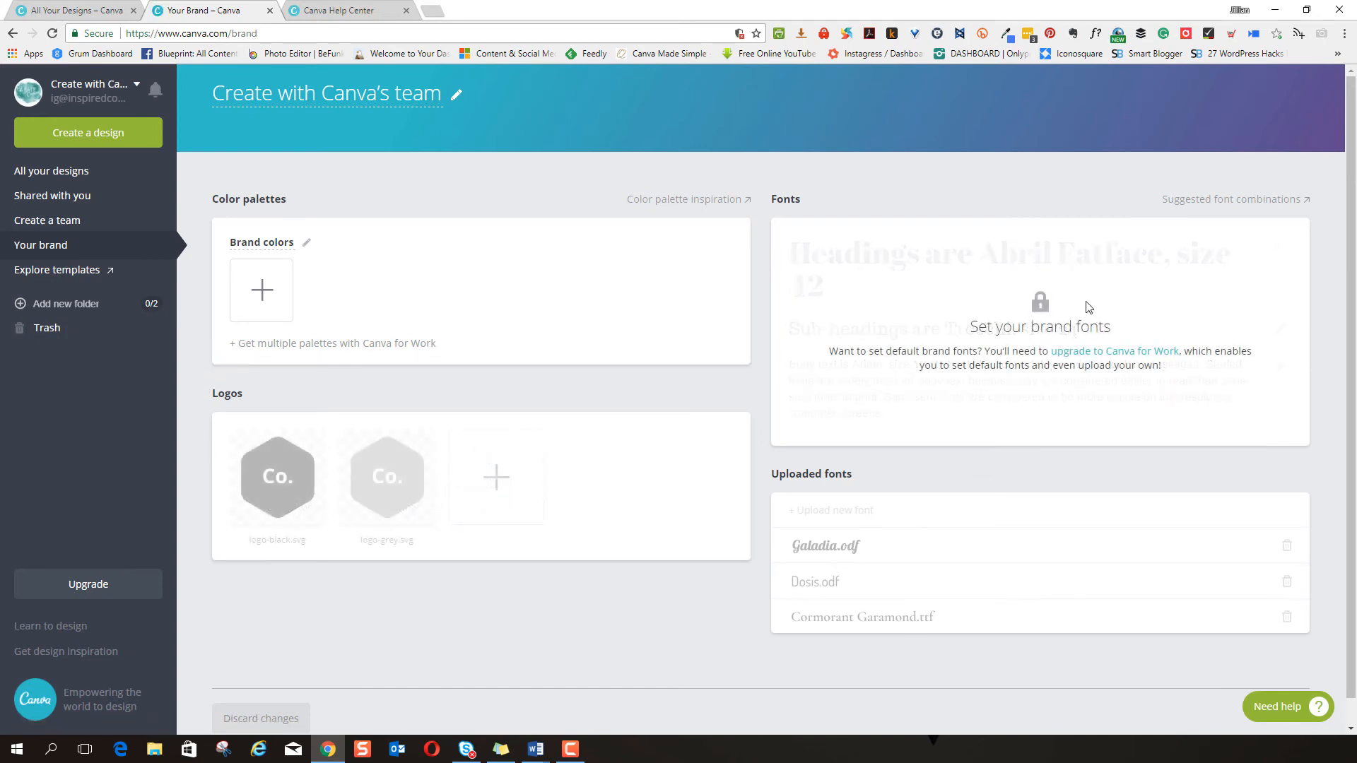
mouse_move(923, 576)
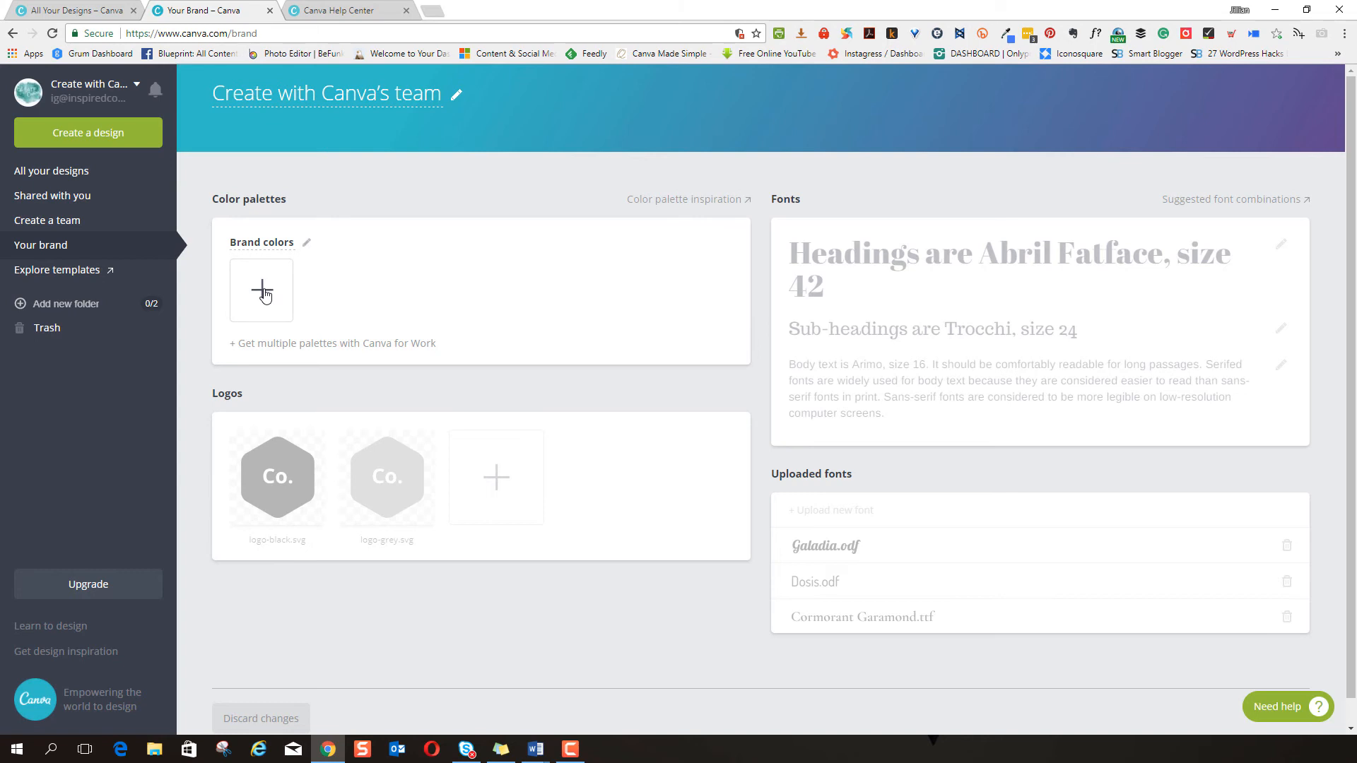
- Open the template library and browse the Invoices category
click(42, 271)
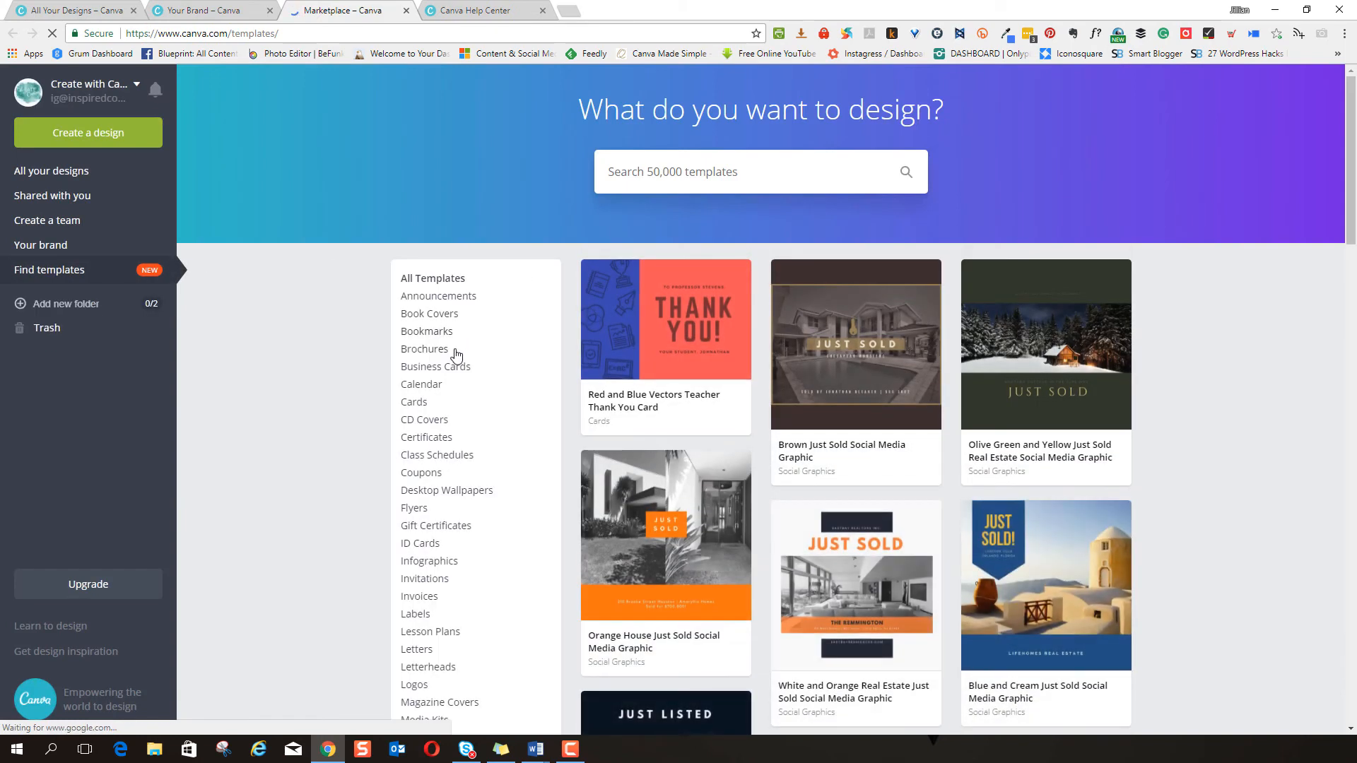
scroll(455, 357, down, 3)
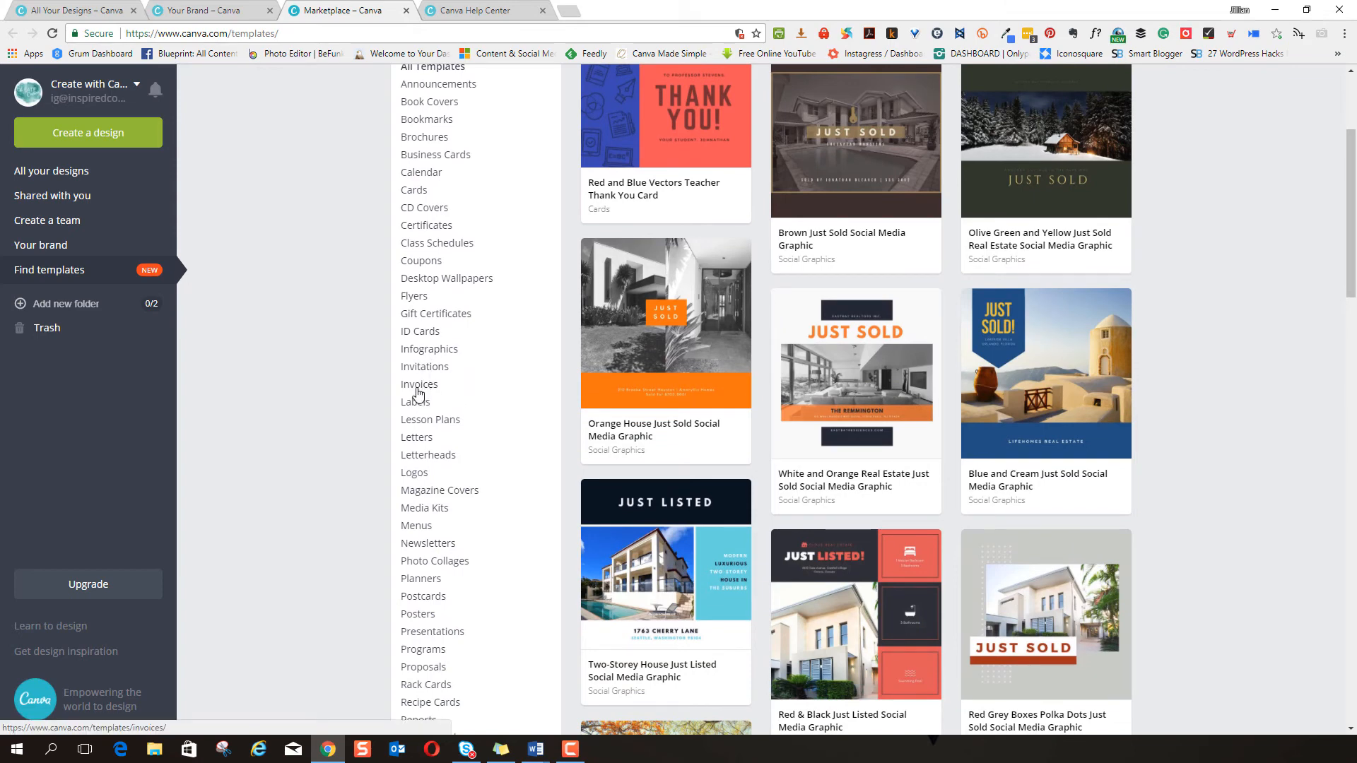
click(417, 385)
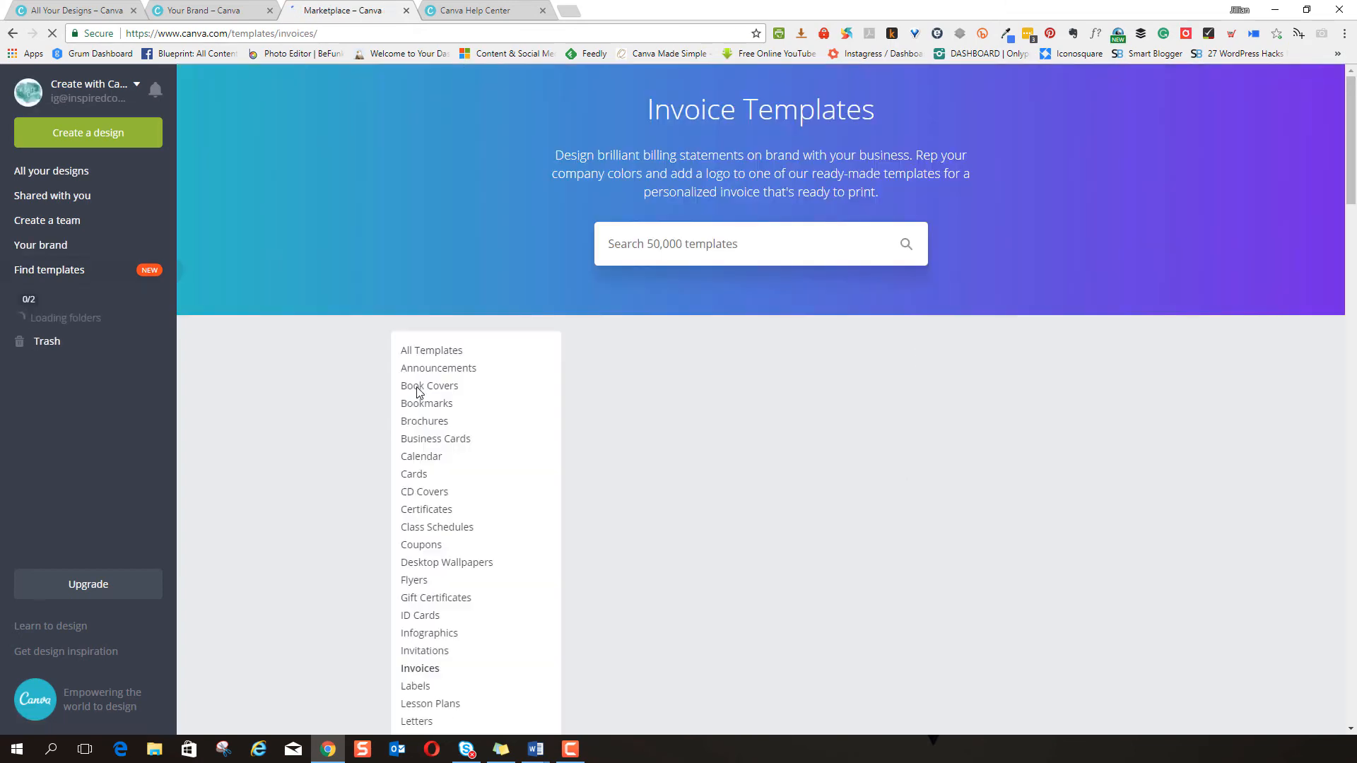
scroll(869, 424, down, 3)
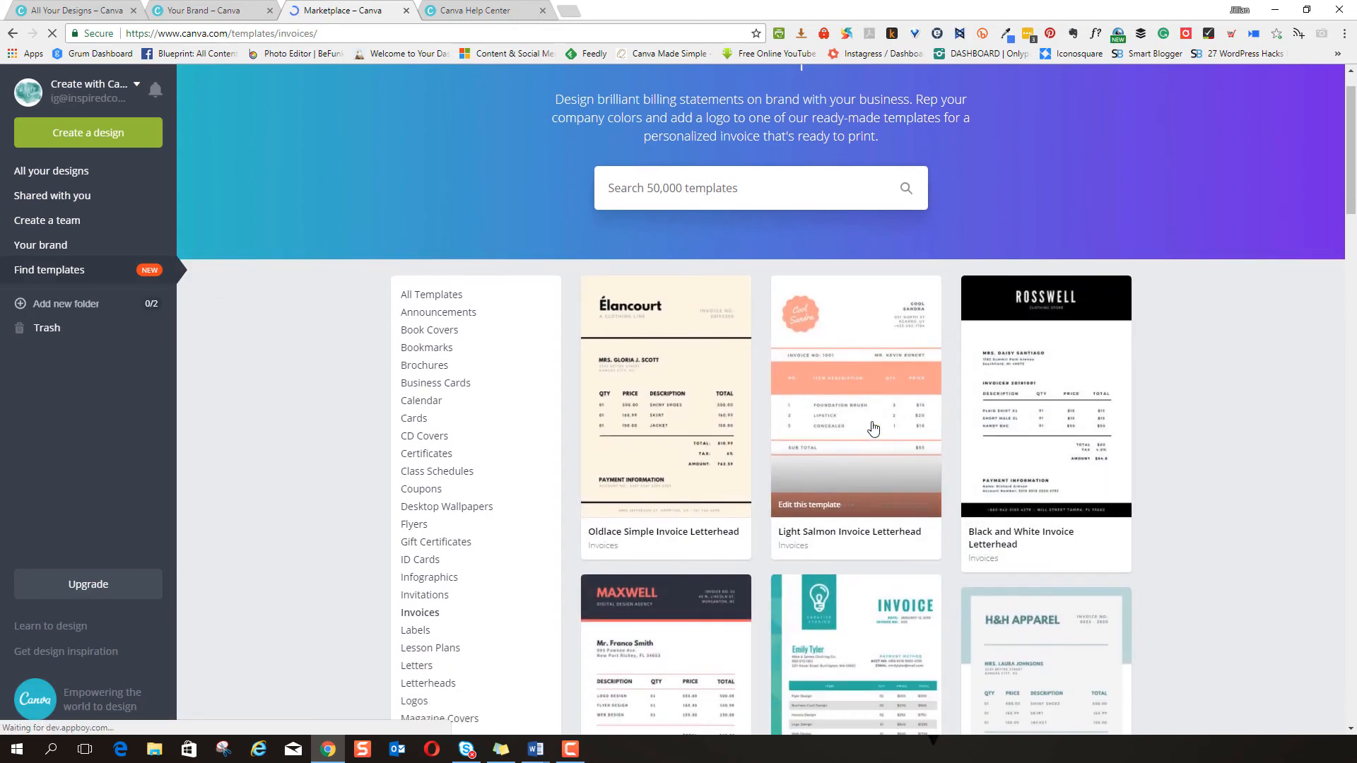
scroll(848, 421, down, 3)
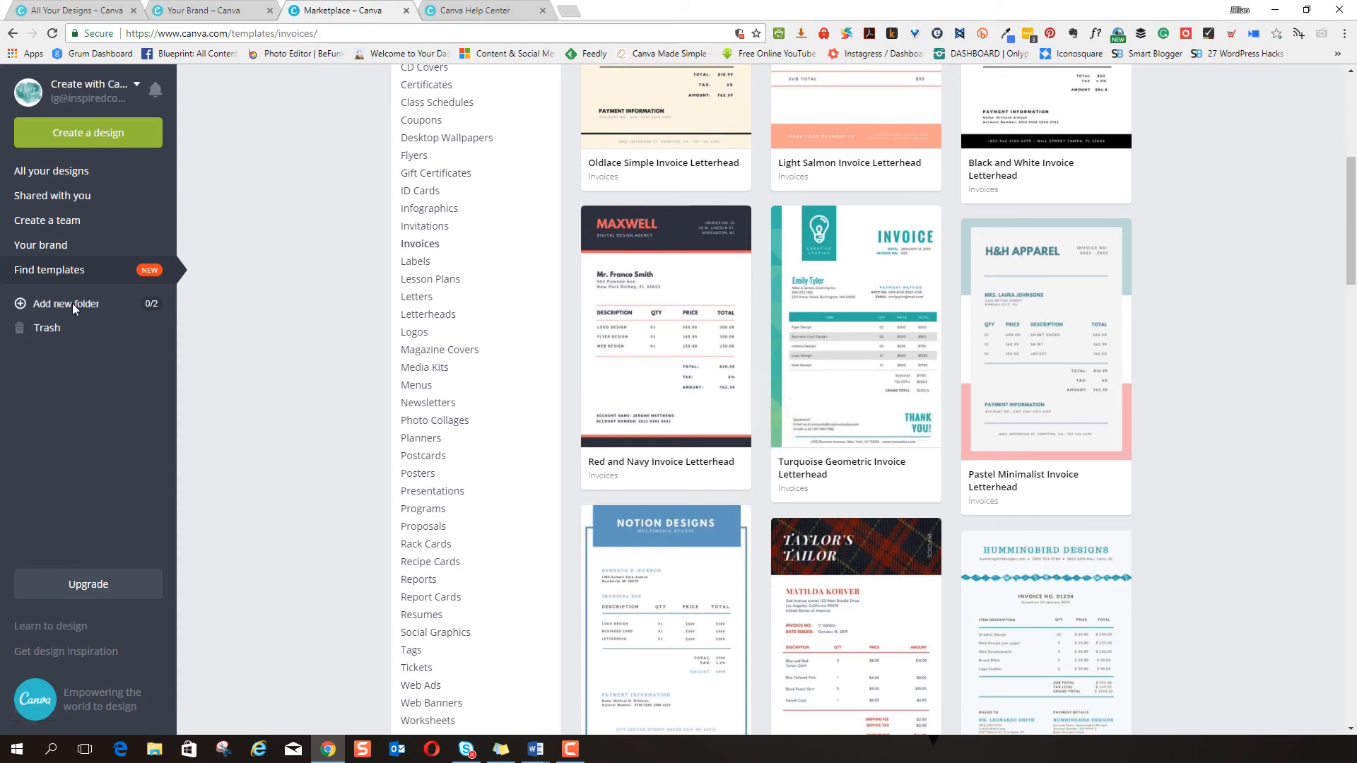
- Return to all your designs, then view the Canva for Work upgrade offer and the Learn to design tutorials
click(69, 169)
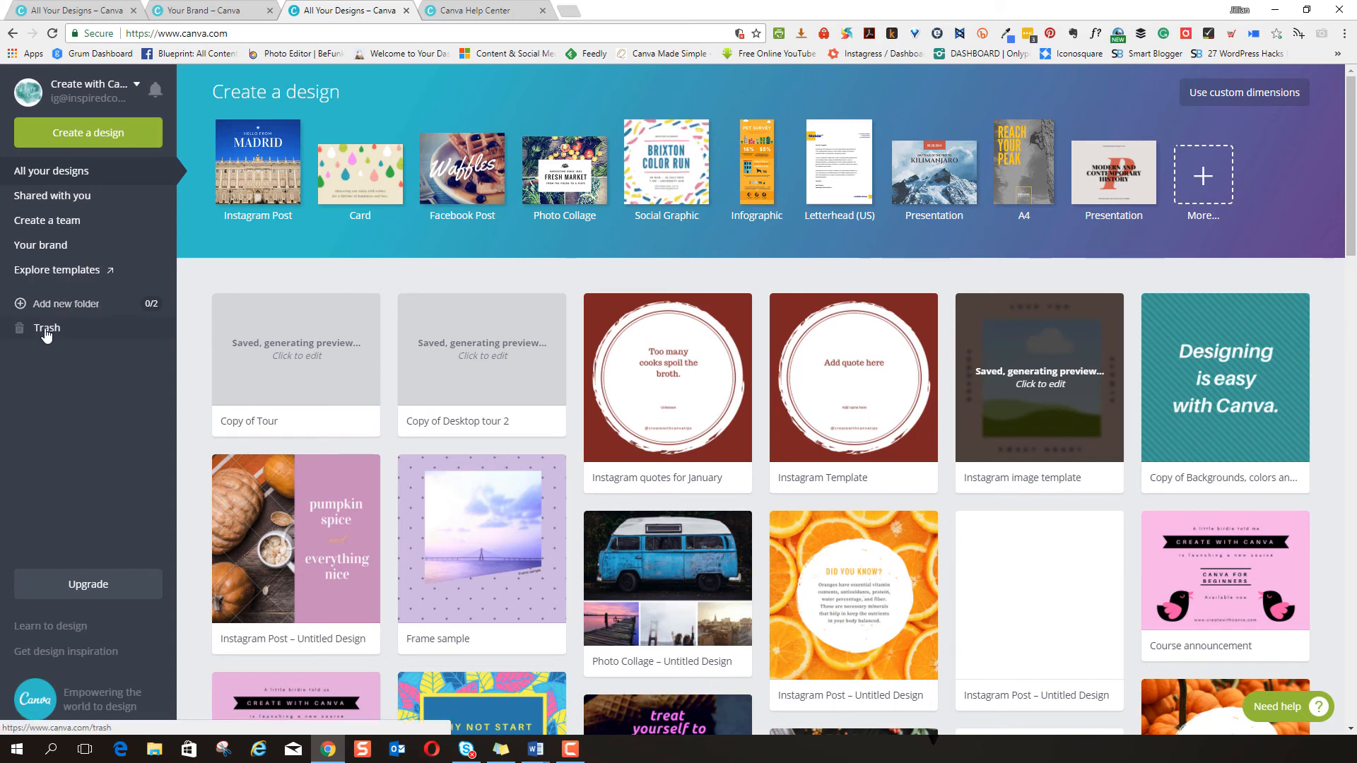
click(89, 585)
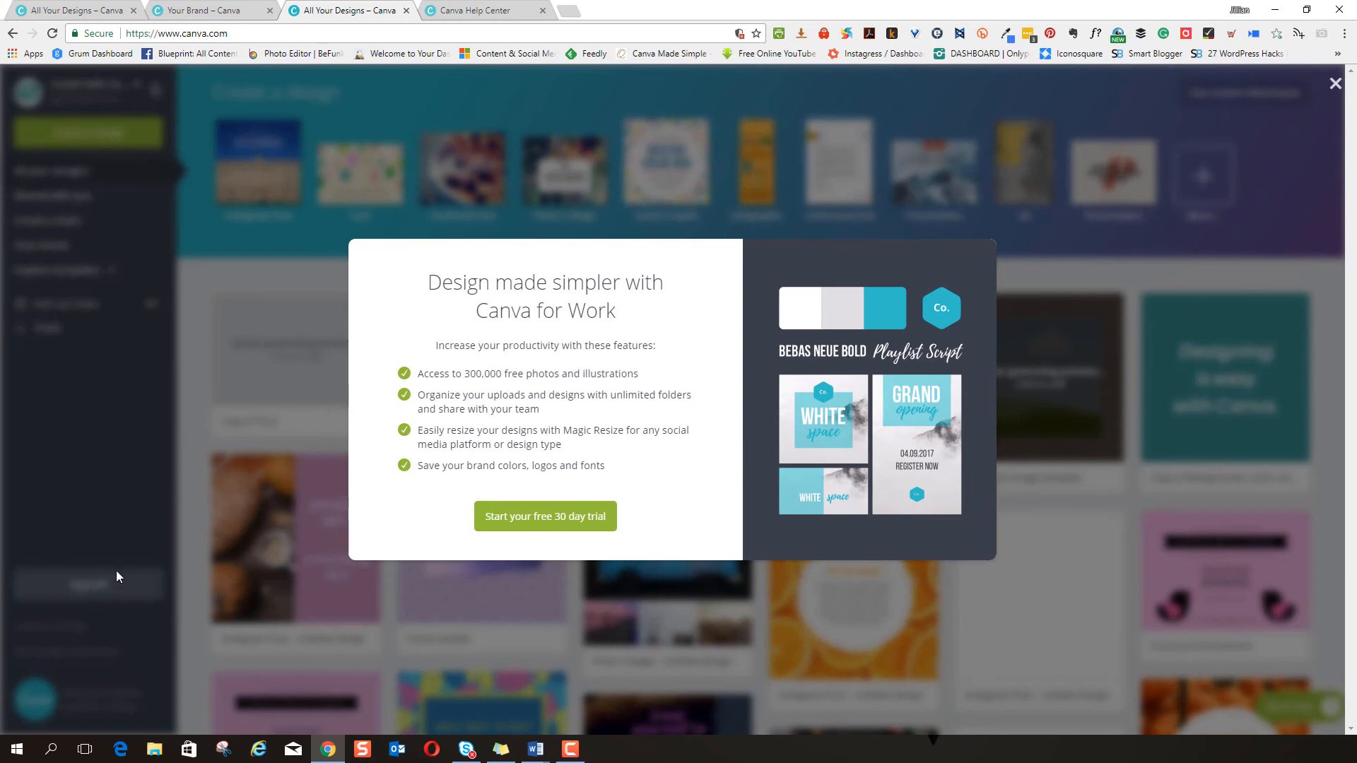
click(1335, 84)
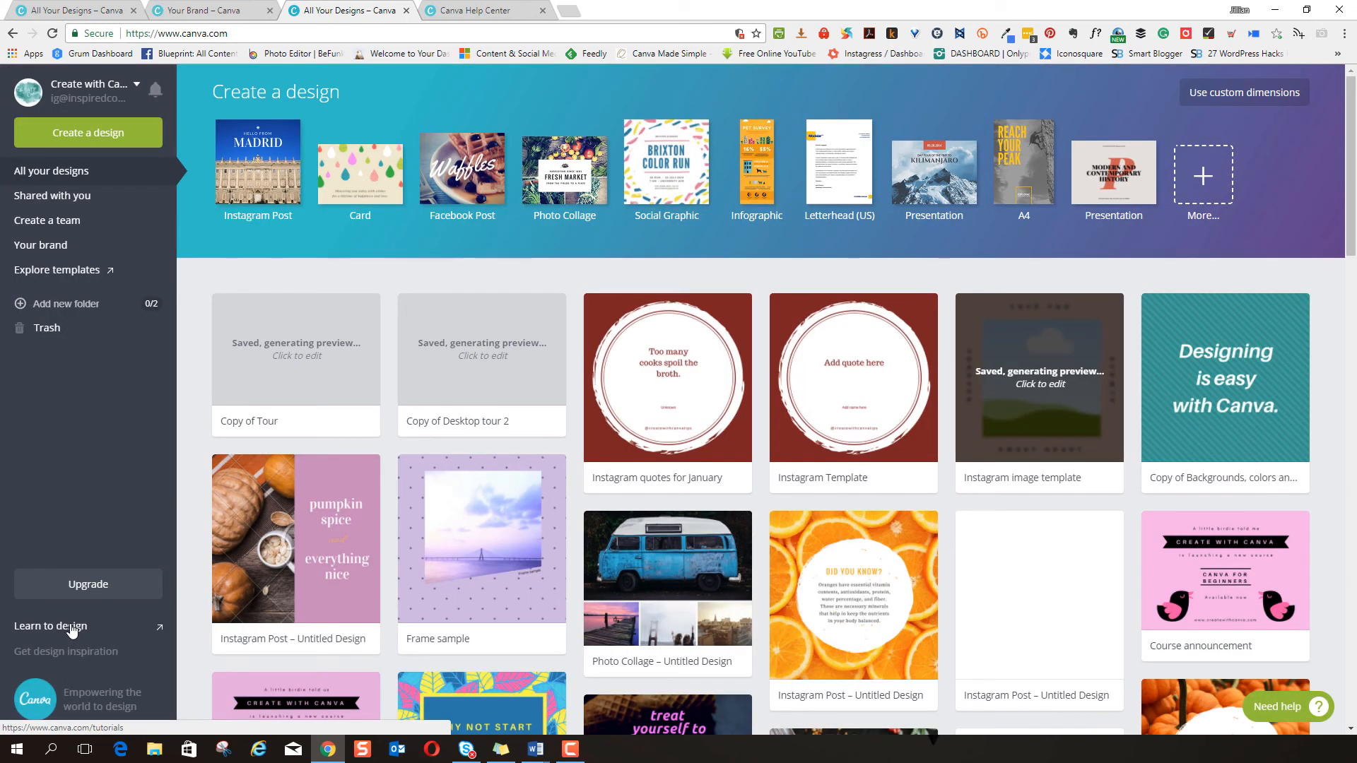
click(71, 627)
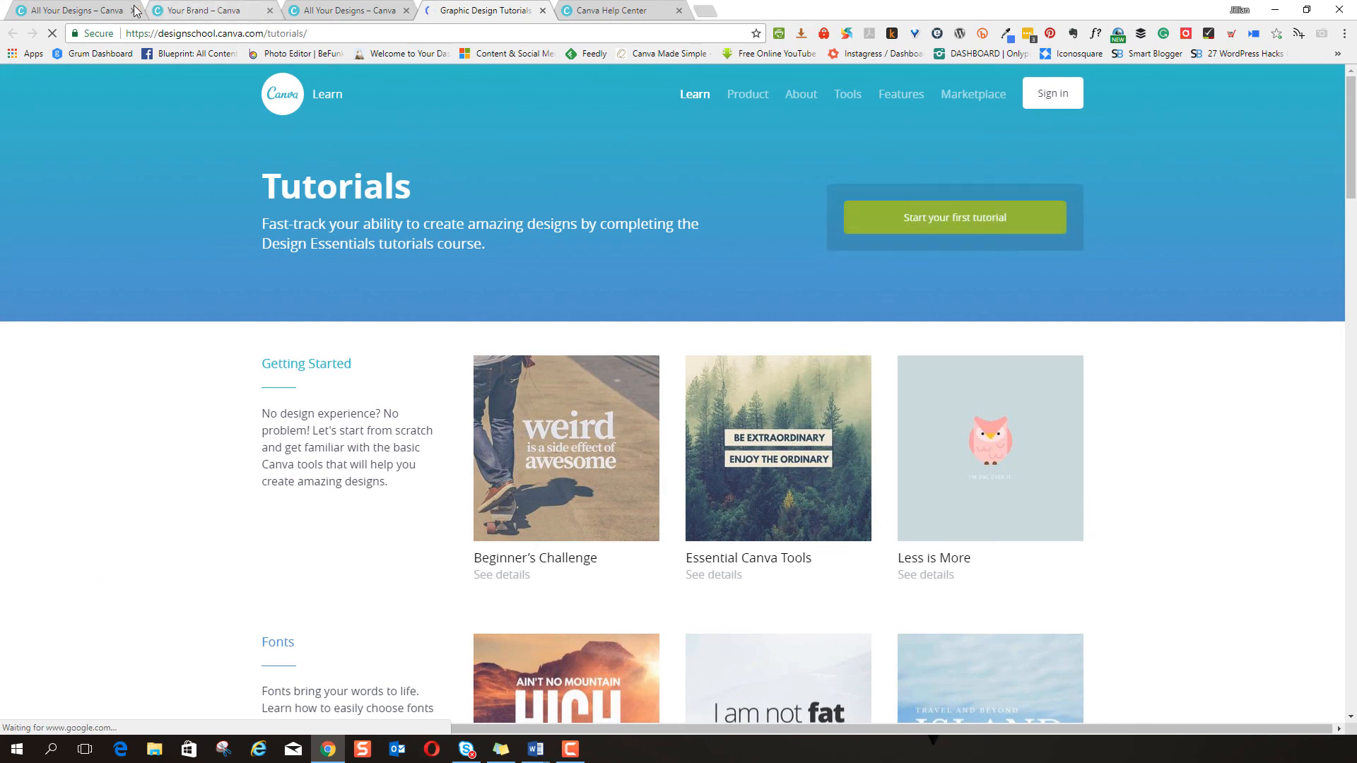
click(71, 10)
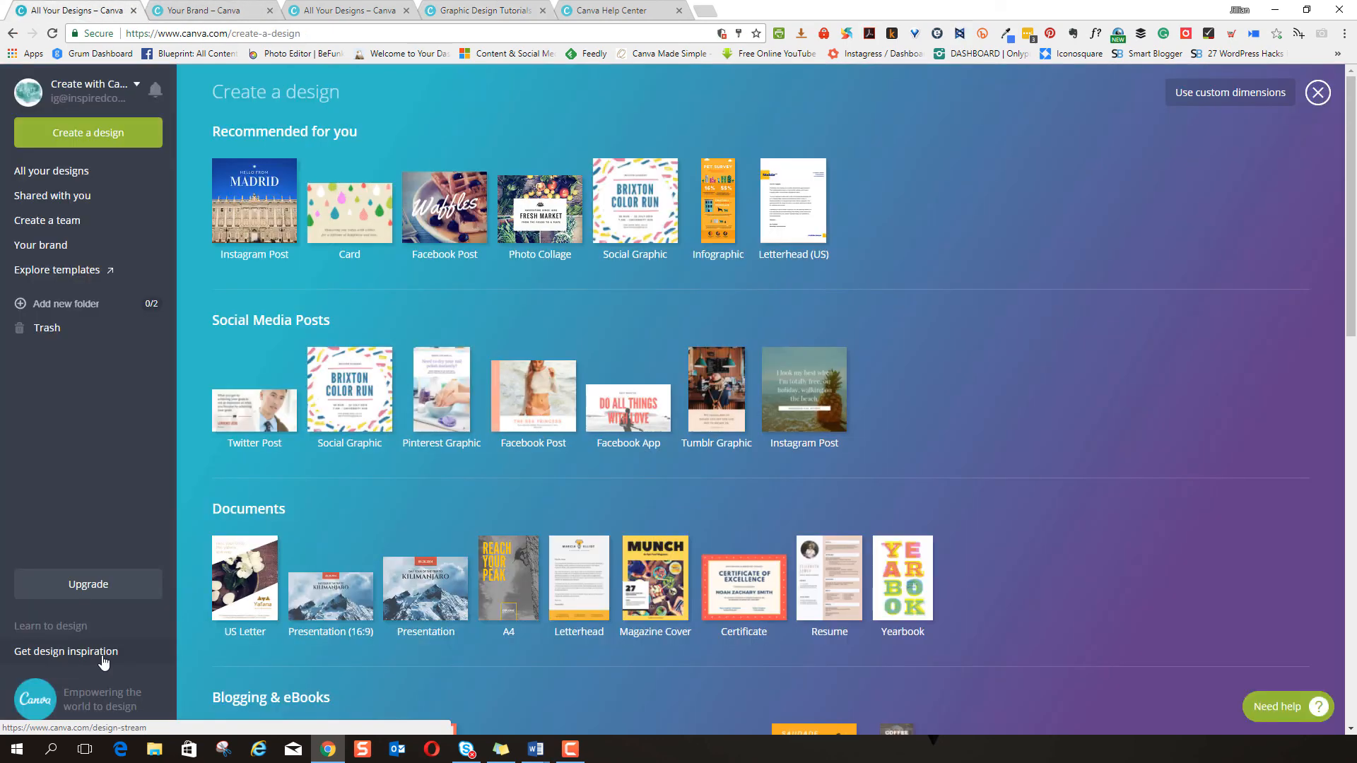
- Browse the Design Stream for design inspiration and return to all your designs
click(104, 661)
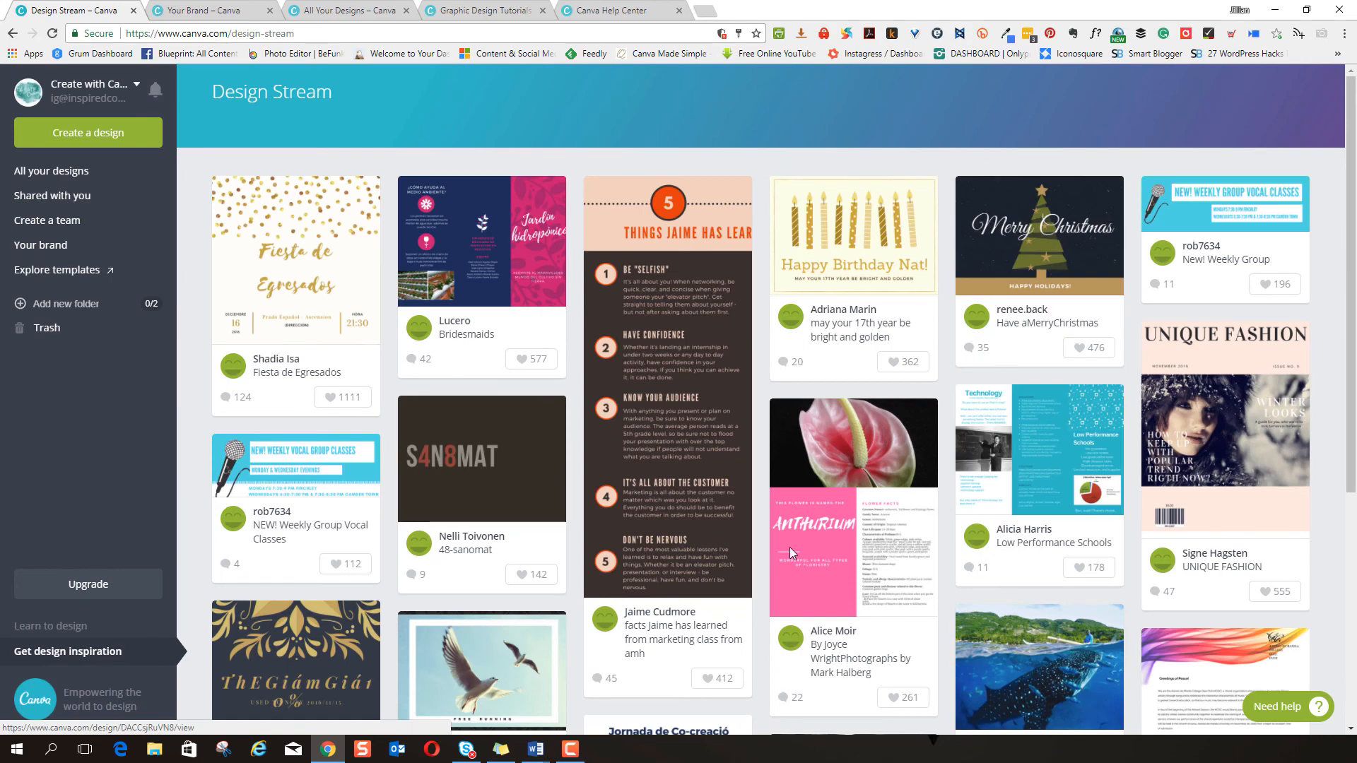
scroll(894, 503, down, 6)
scroll(895, 510, down, 2)
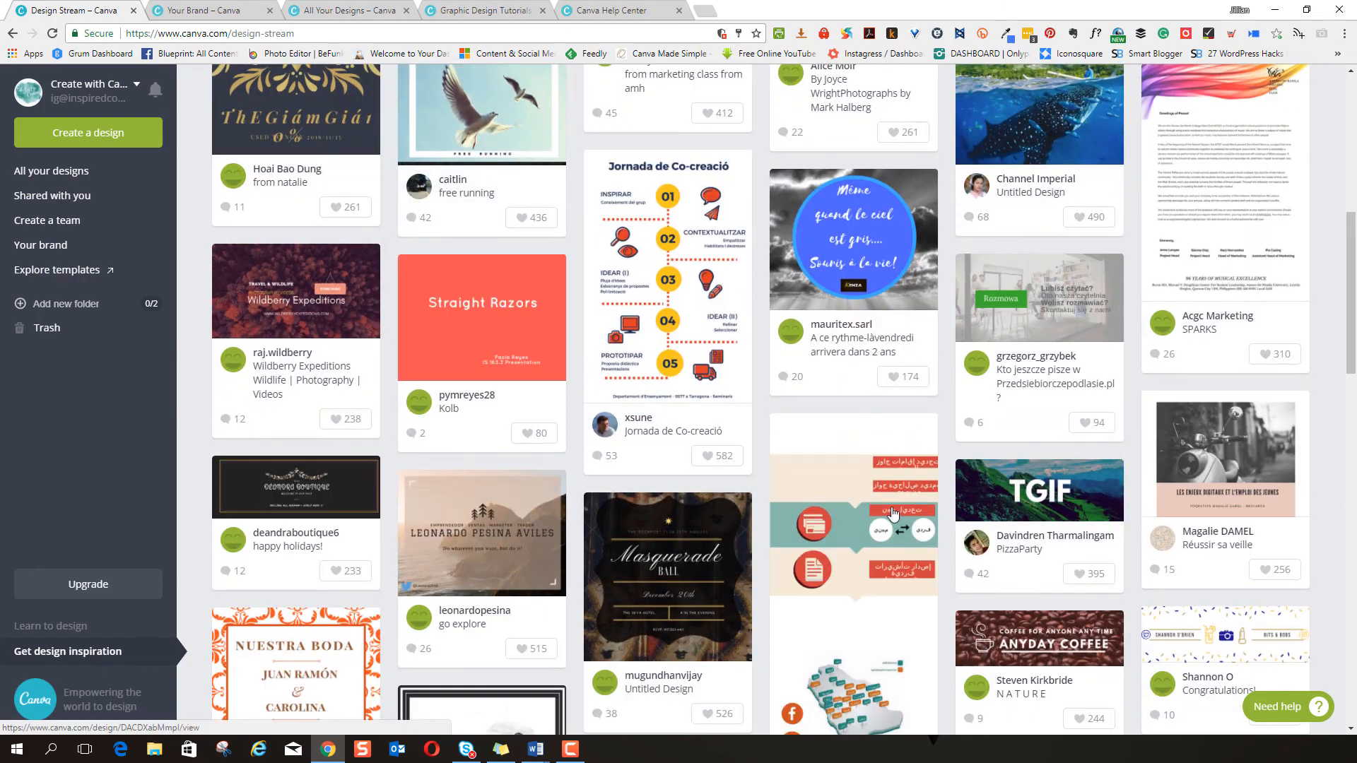
scroll(894, 514, down, 6)
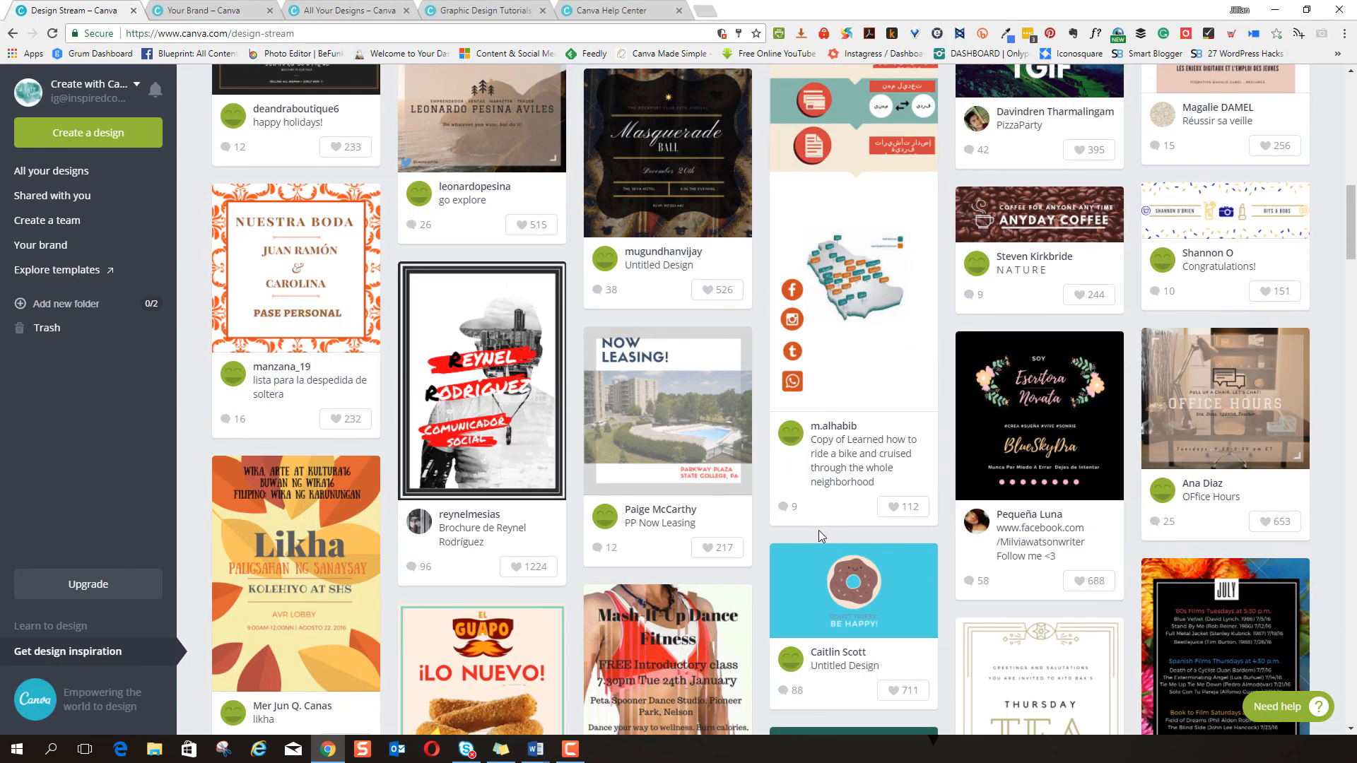
click(61, 171)
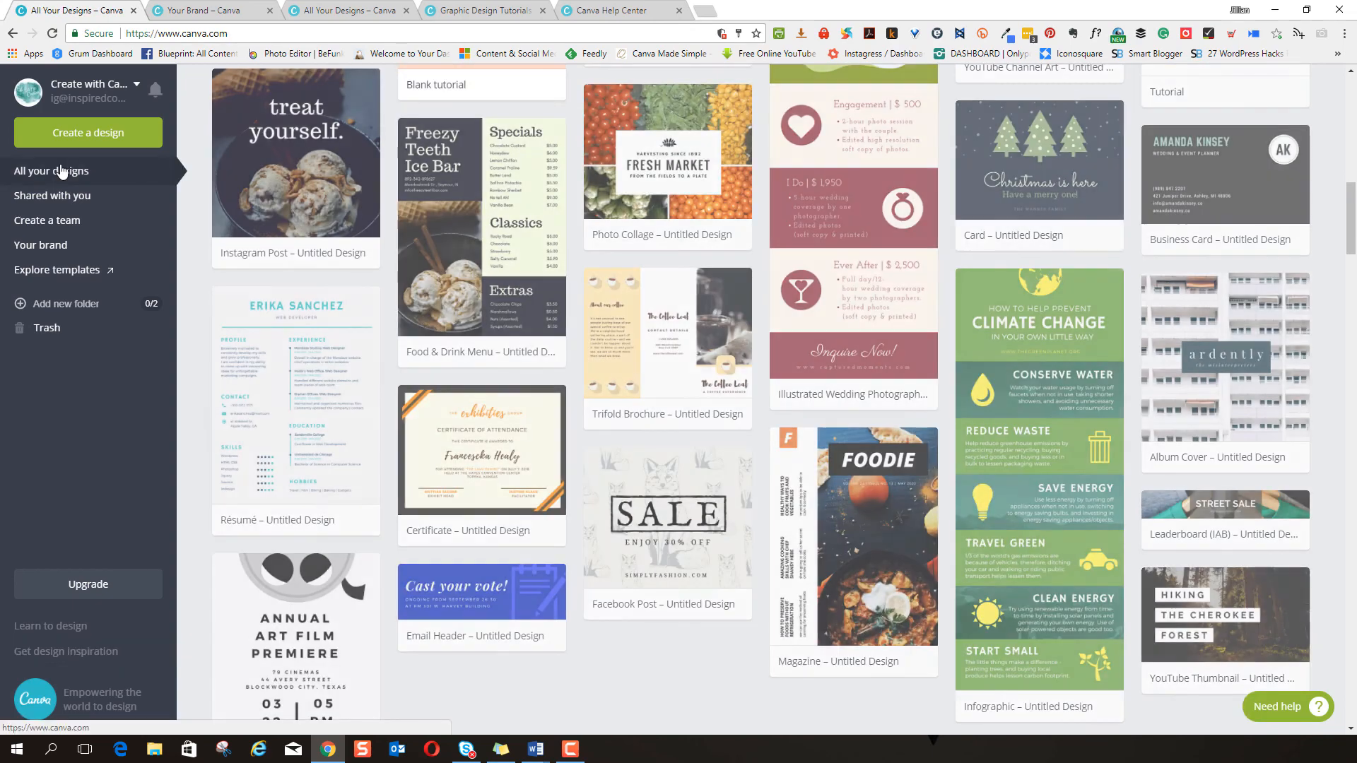
click(61, 171)
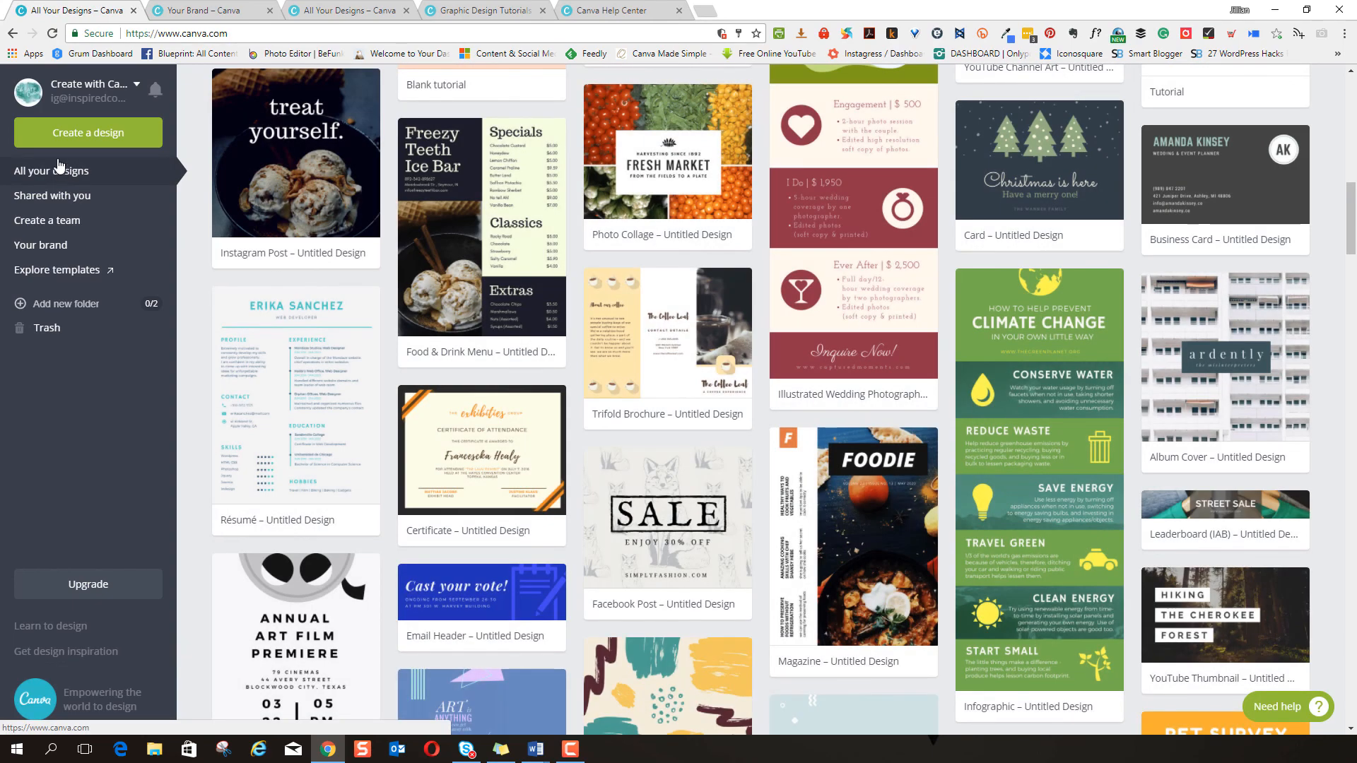